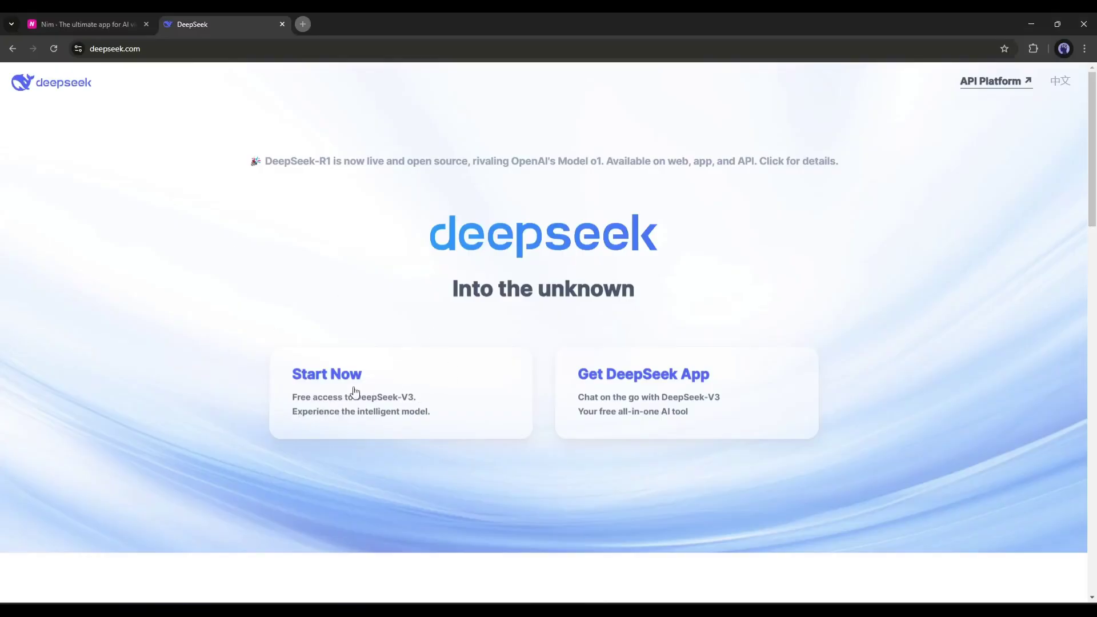
# Start a DeepSeek chat and scroll through the 'The Inkwell' horror trailer script.
pyautogui.click(354, 392)
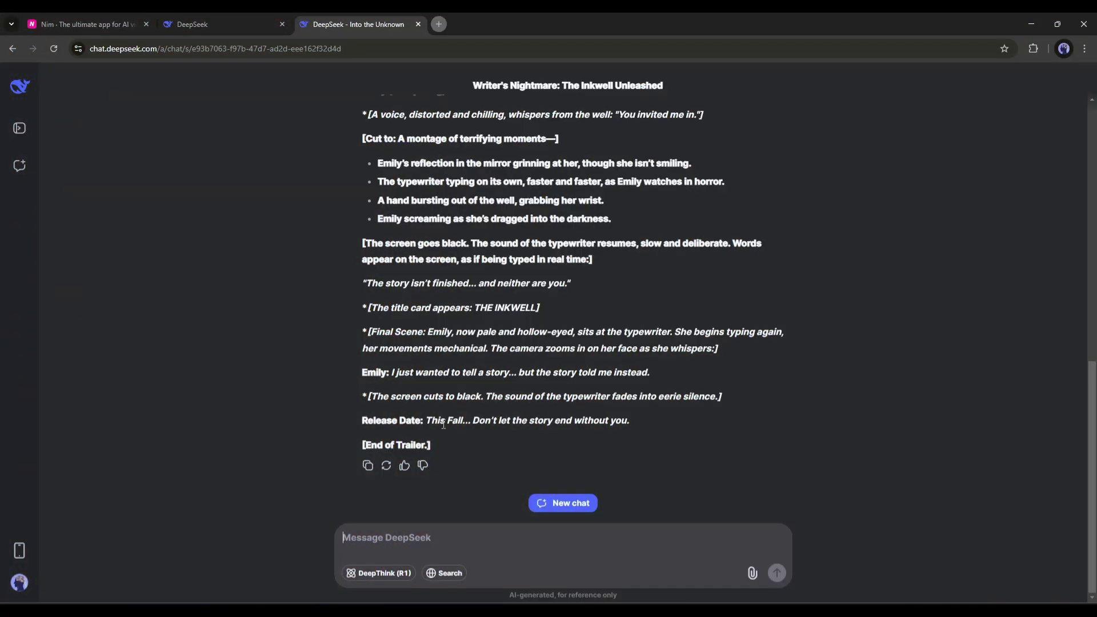
pyautogui.scroll(8, 425, 430)
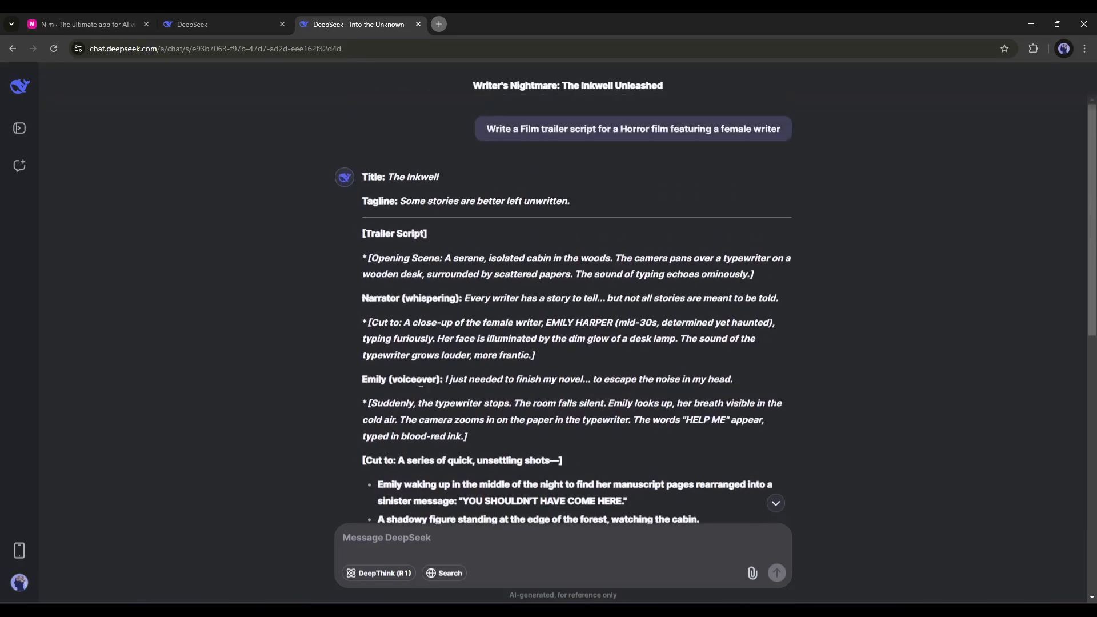
pyautogui.scroll(-3, 429, 373)
pyautogui.scroll(4, 429, 372)
pyautogui.scroll(-1, 488, 359)
pyautogui.scroll(-9, 487, 359)
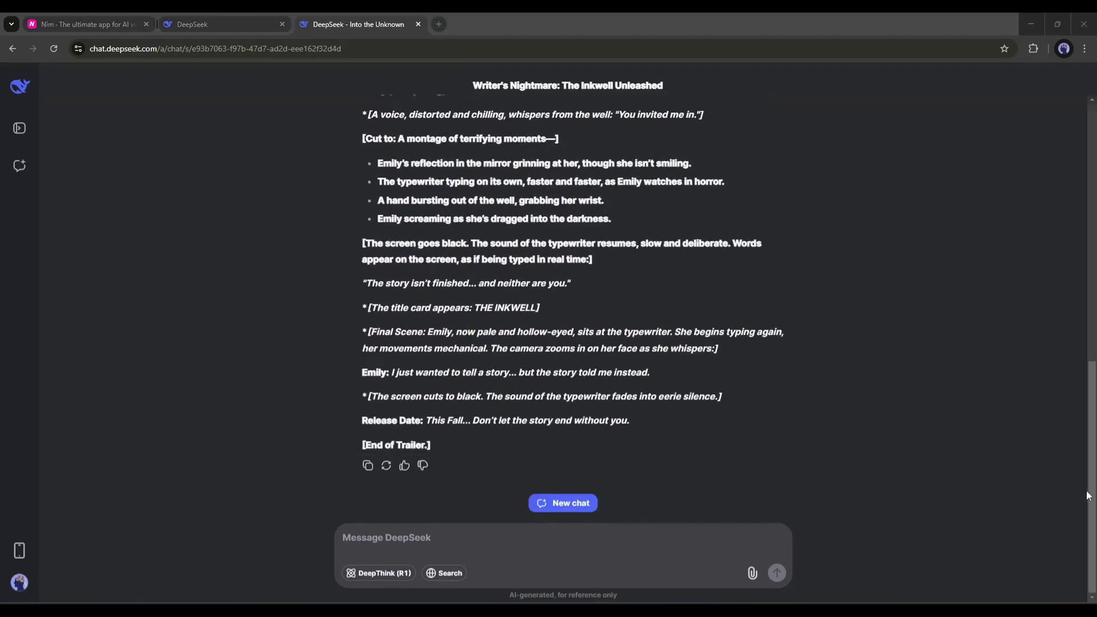
# Send the saved Notepad prompt to DeepSeek, requesting 5-second video prompts for ten trailer scenes.
pyautogui.hotkey('alt', 'Tab')
pyautogui.hotkey('ctrl', 'a')
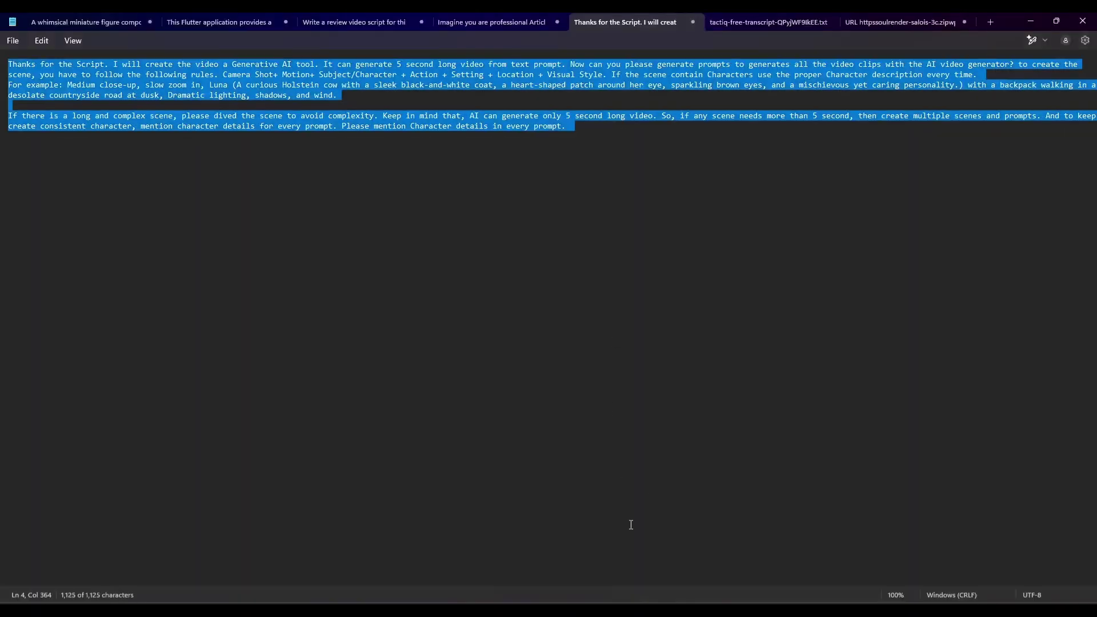
pyautogui.hotkey('alt', 'Tab')
pyautogui.hotkey('ctrl', 'v')
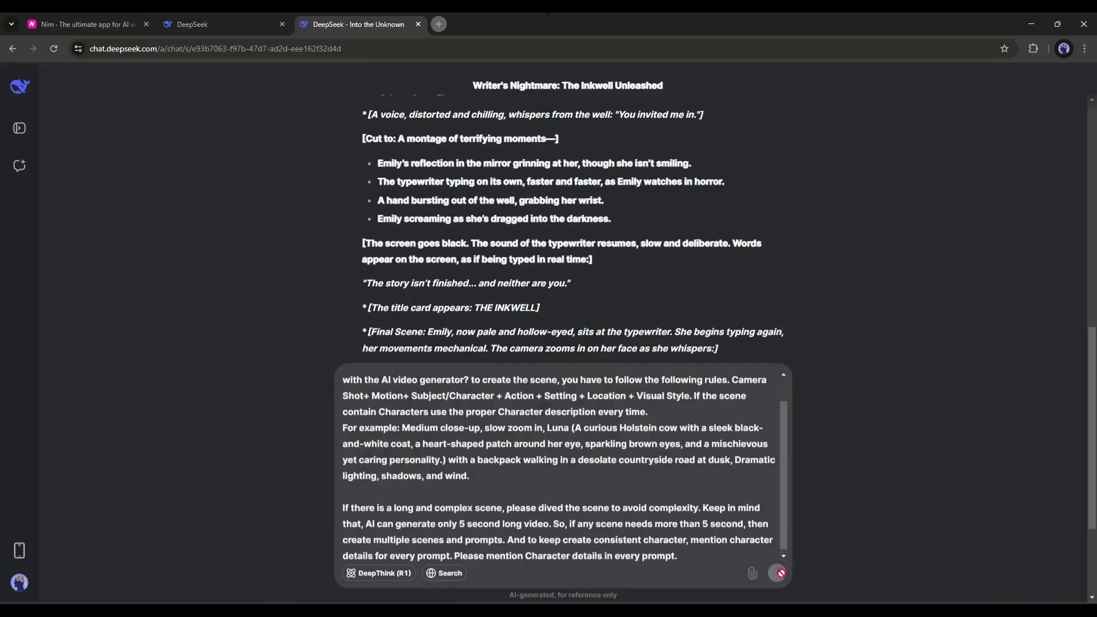
pyautogui.press('Return')
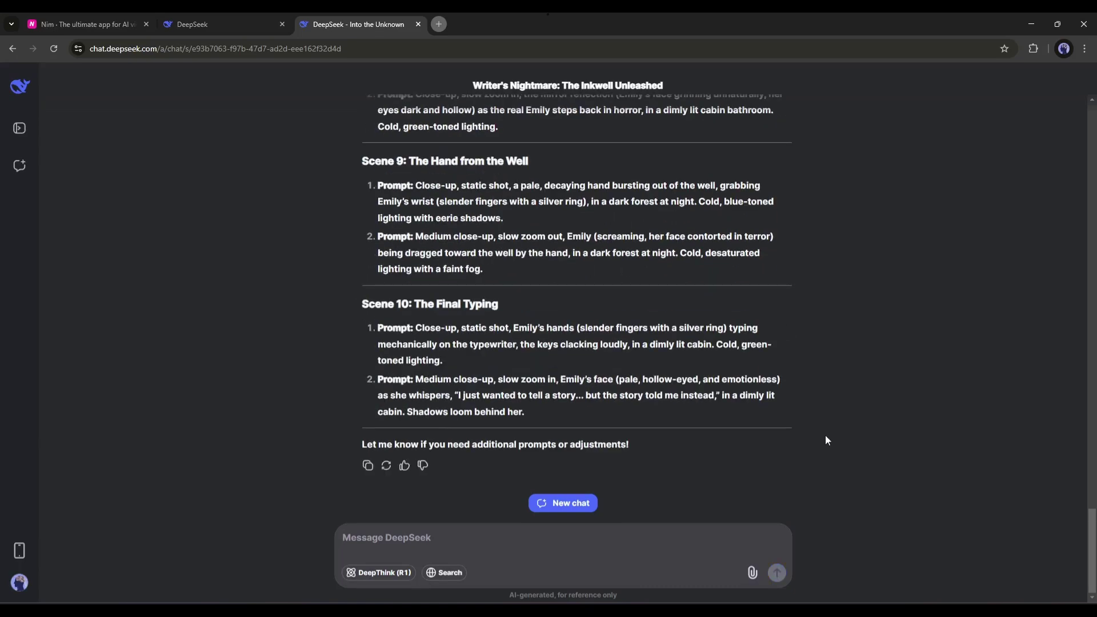
pyautogui.scroll(15, 444, 406)
pyautogui.scroll(14, 444, 406)
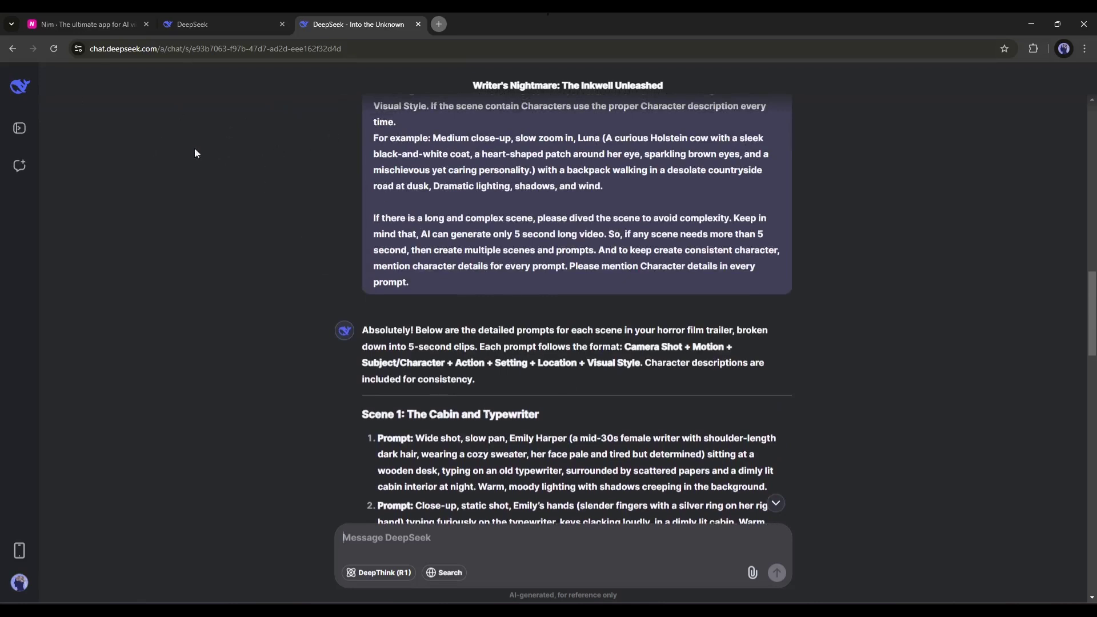
# Close the extra DeepSeek tab and browse Nim's Explore feed of community videos.
pyautogui.click(282, 24)
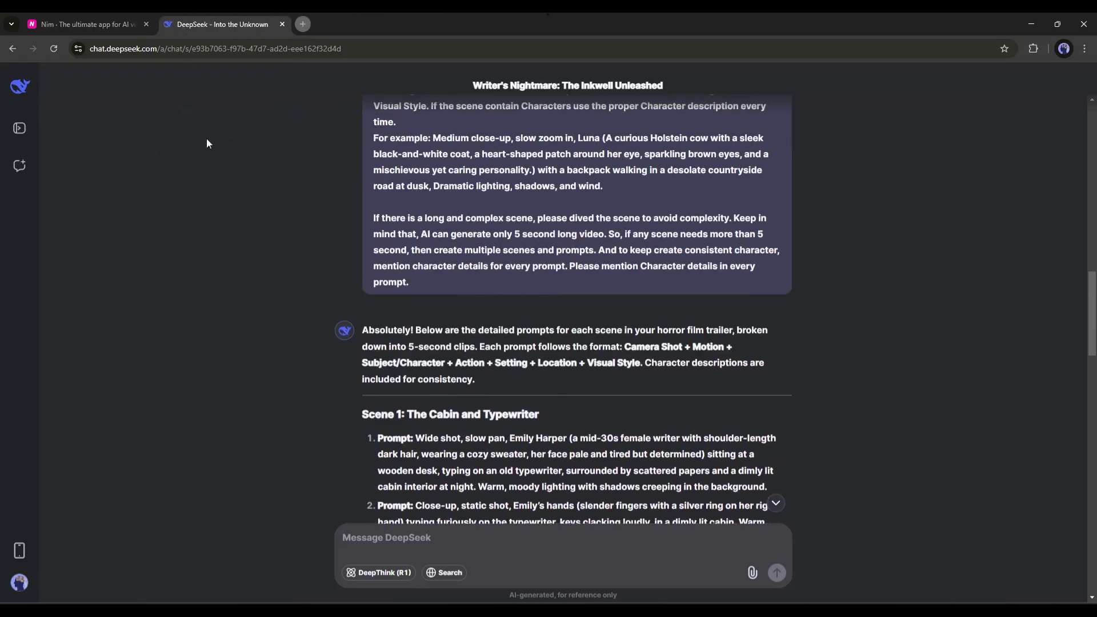
pyautogui.click(86, 18)
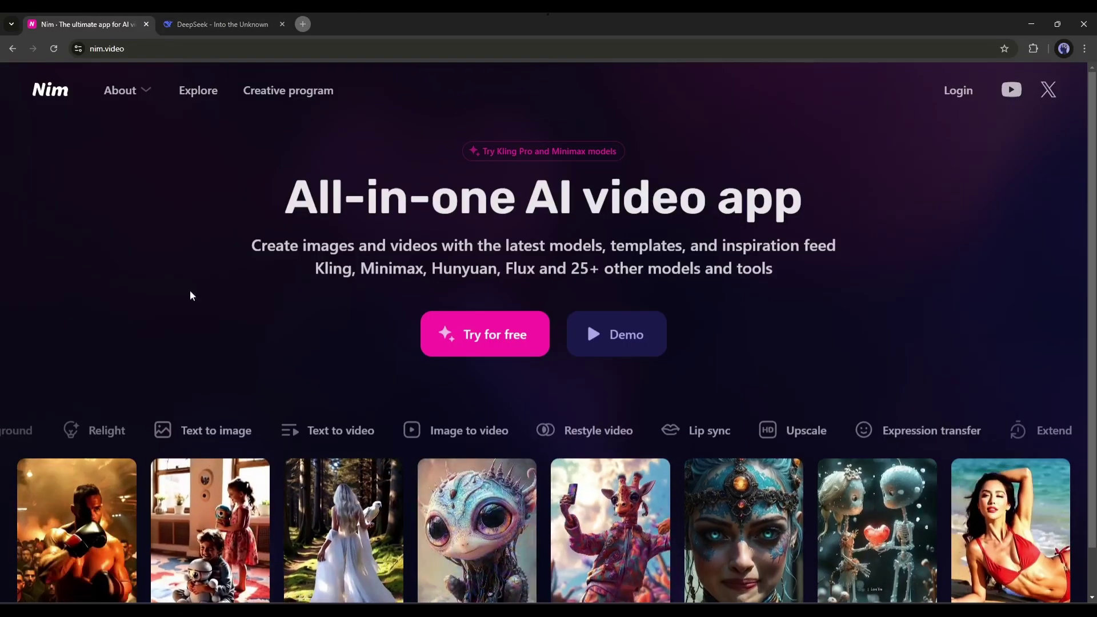
pyautogui.scroll(-1, 298, 206)
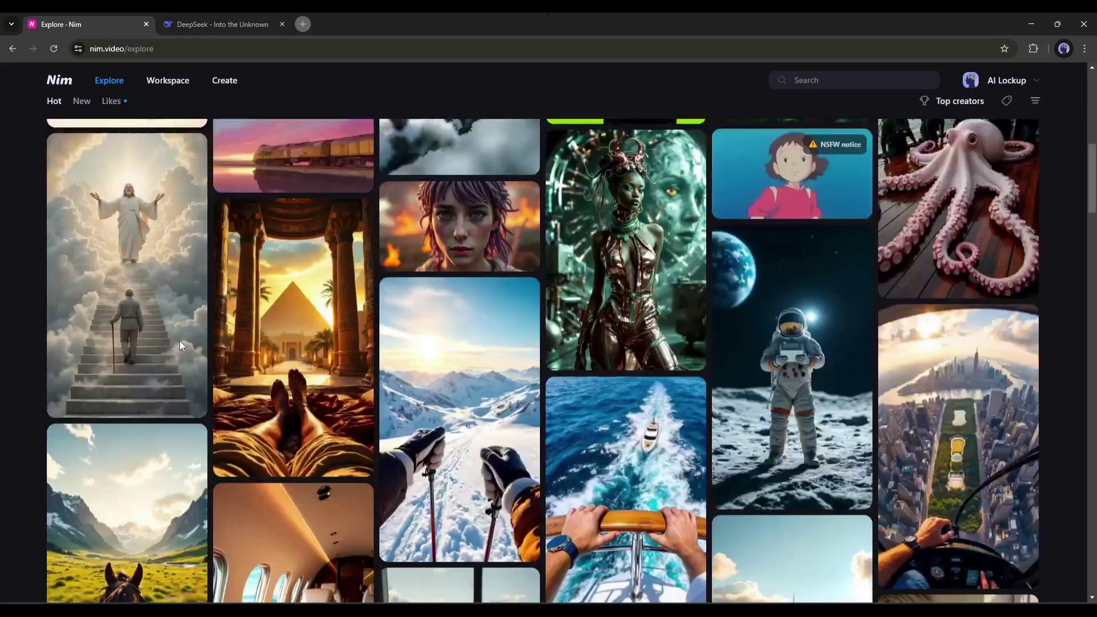
pyautogui.scroll(8, 180, 328)
pyautogui.scroll(3, 181, 328)
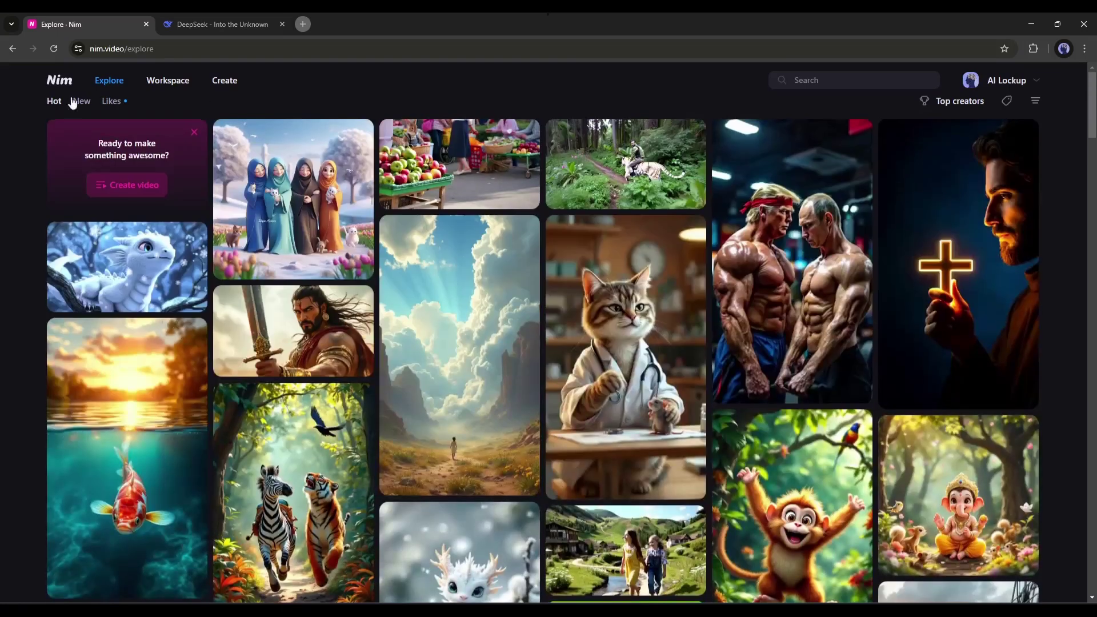
# Open Nim's Create page and pick the Text to image tool from All tools.
pyautogui.click(223, 83)
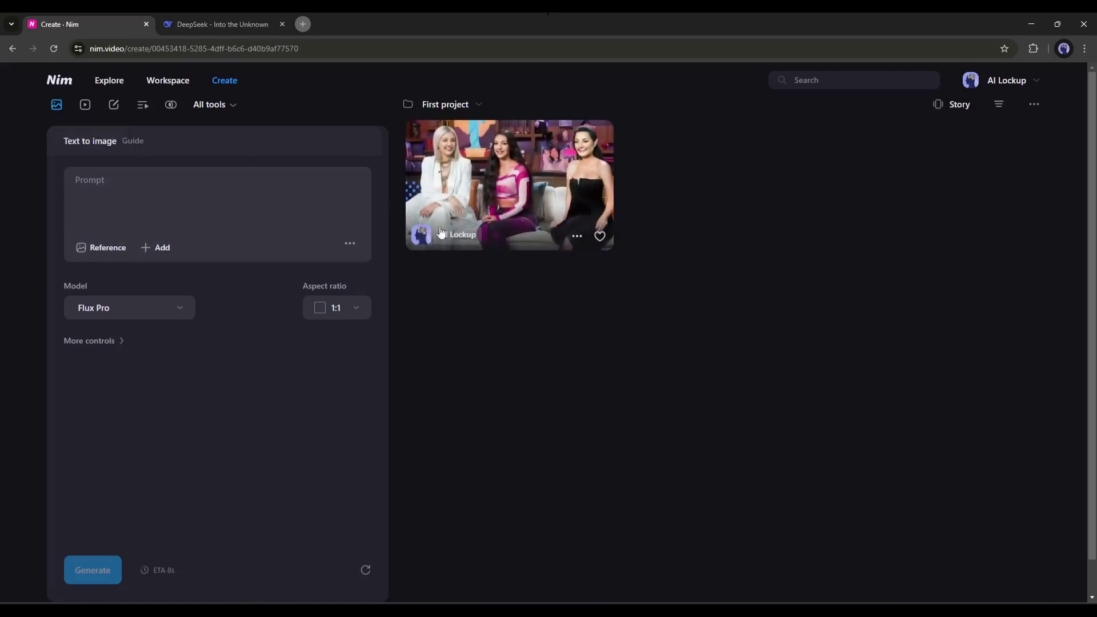
pyautogui.click(222, 106)
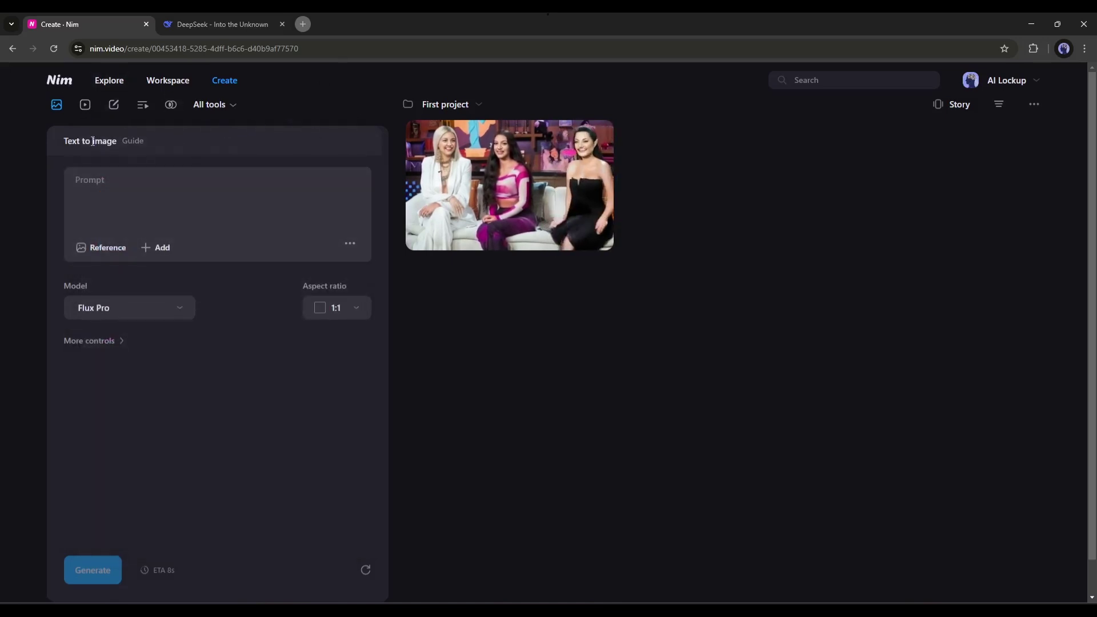
pyautogui.moveTo(216, 109)
pyautogui.click(148, 163)
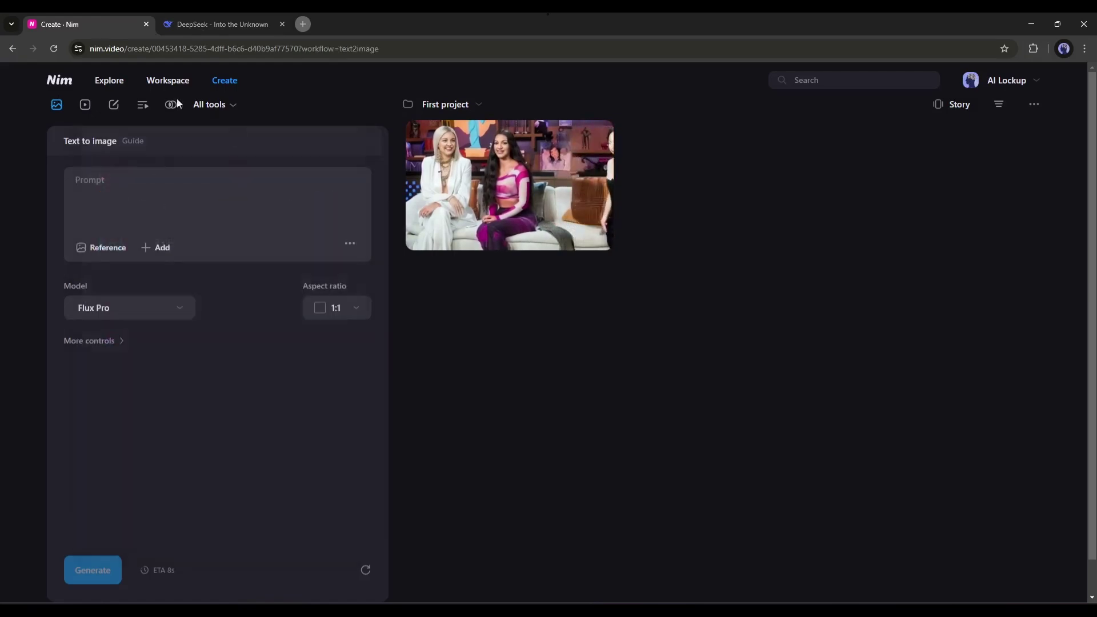
# Paste the writer's character description from DeepSeek into the Text to image prompt.
pyautogui.click(241, 23)
pyautogui.scroll(-5, 588, 220)
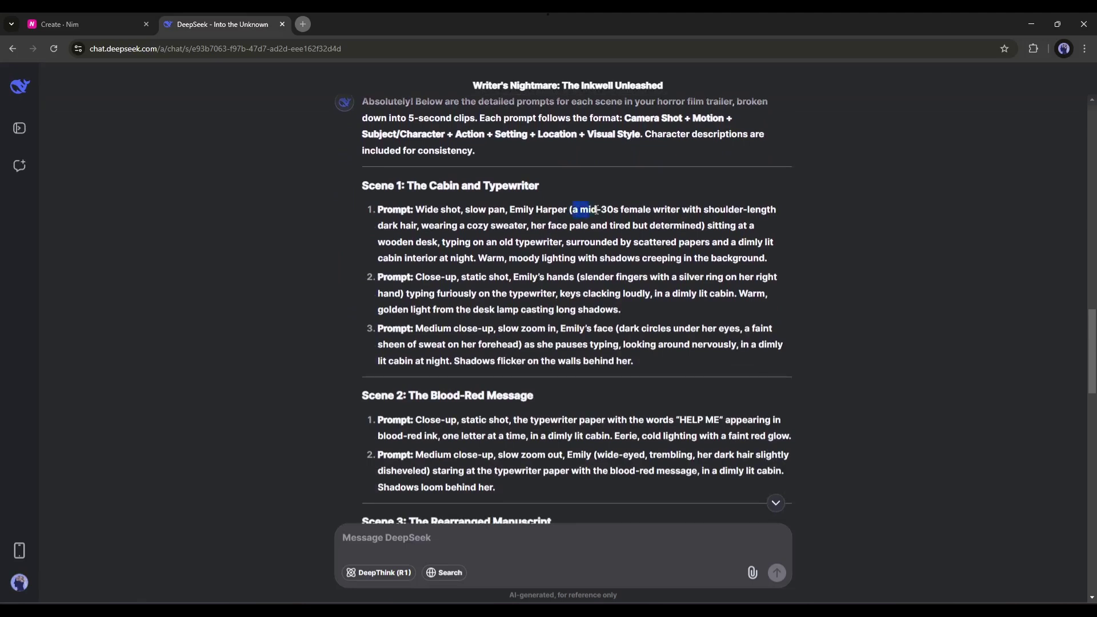
pyautogui.moveTo(773, 206); pyautogui.dragTo(703, 224)
pyautogui.hotkey('ctrl', 'c')
pyautogui.click(96, 21)
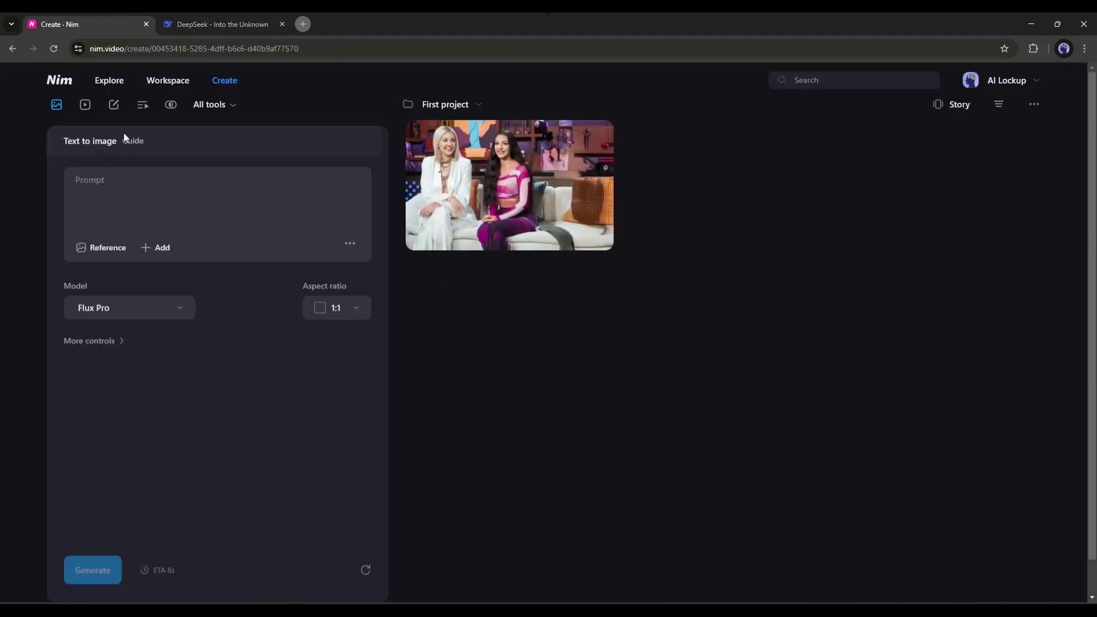
pyautogui.click(217, 114)
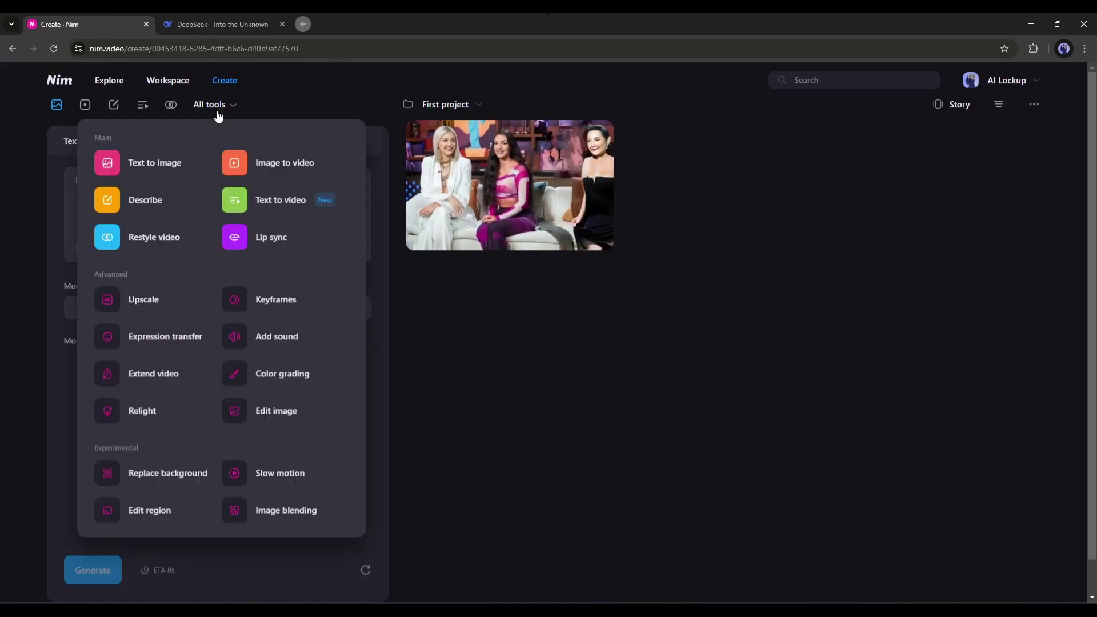
pyautogui.click(148, 167)
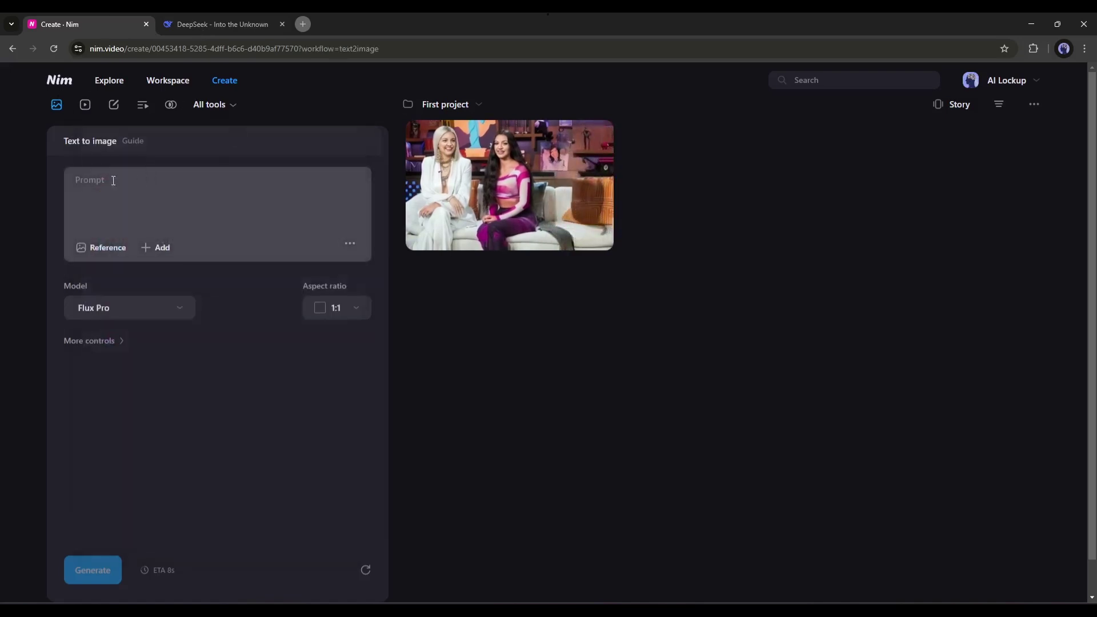
pyautogui.click(166, 188)
pyautogui.hotkey('ctrl', 'v')
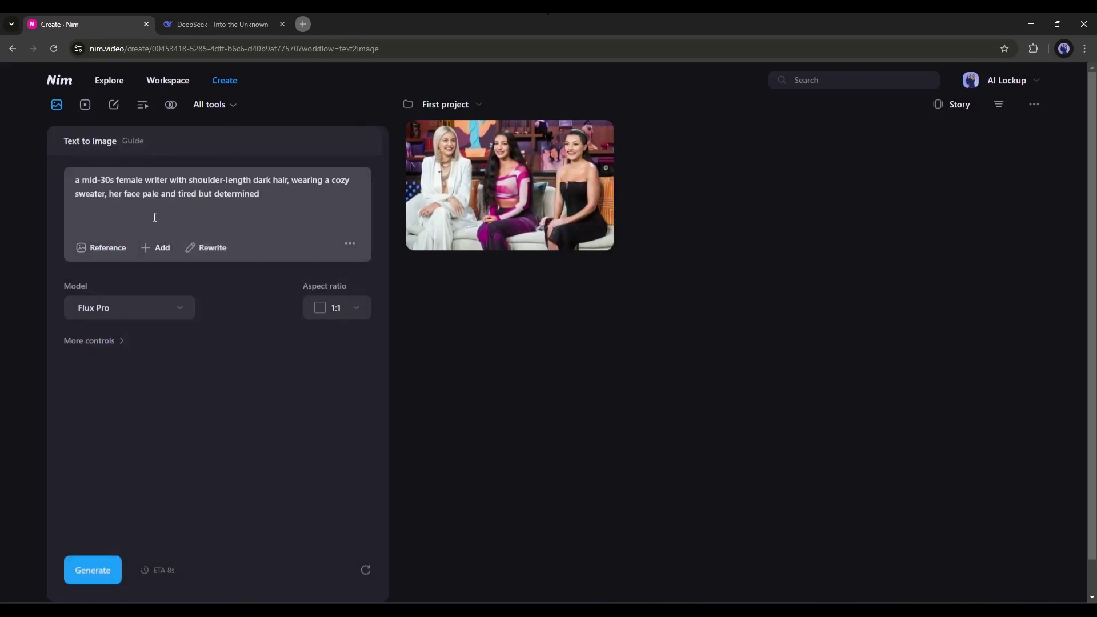
# Generate the writer image with the Flux Pro model at 1:1 aspect ratio.
pyautogui.click(120, 309)
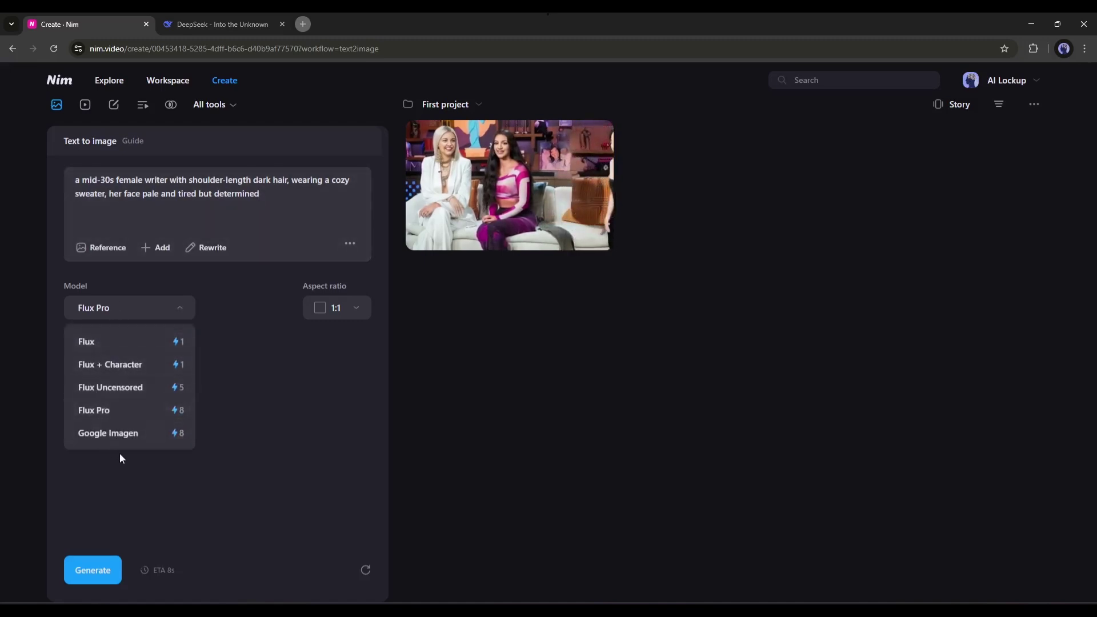
pyautogui.click(110, 412)
pyautogui.click(334, 309)
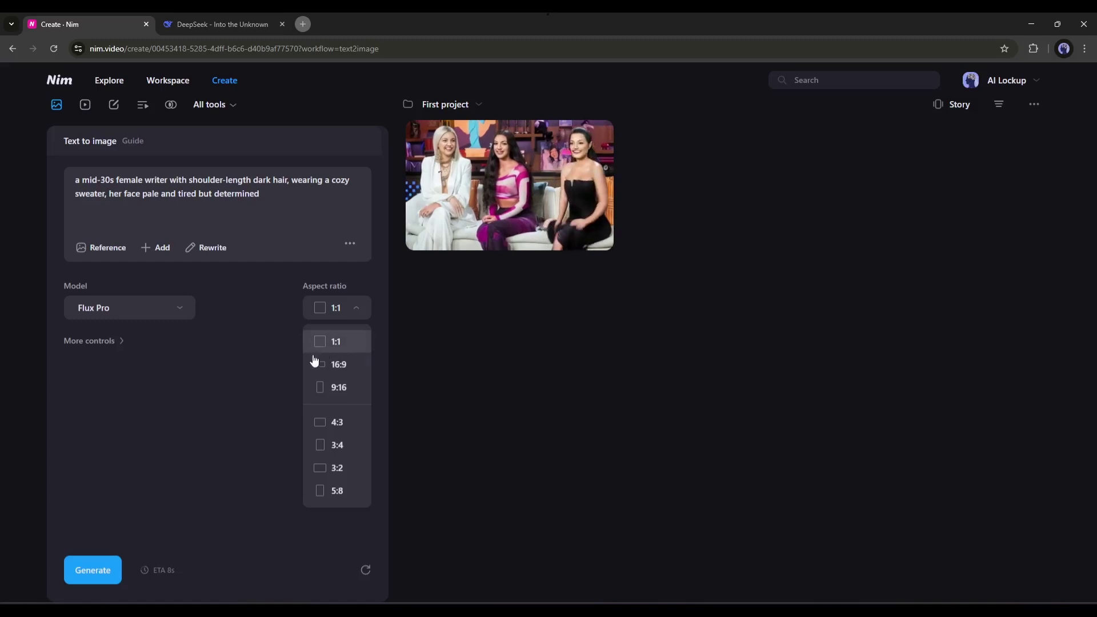
pyautogui.click(346, 341)
pyautogui.click(115, 343)
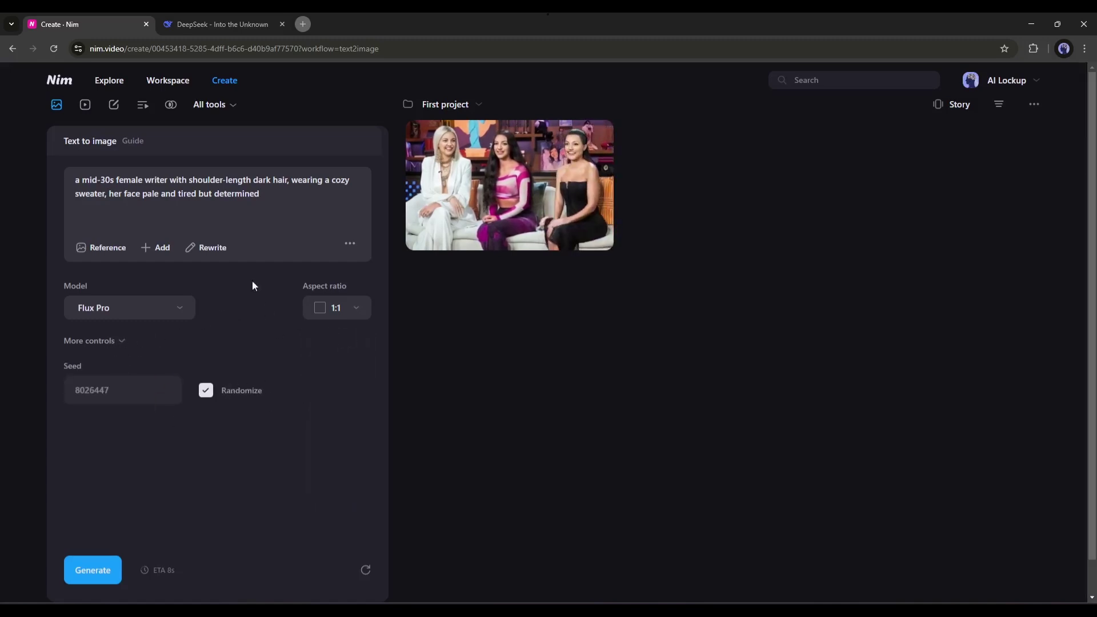
pyautogui.click(95, 572)
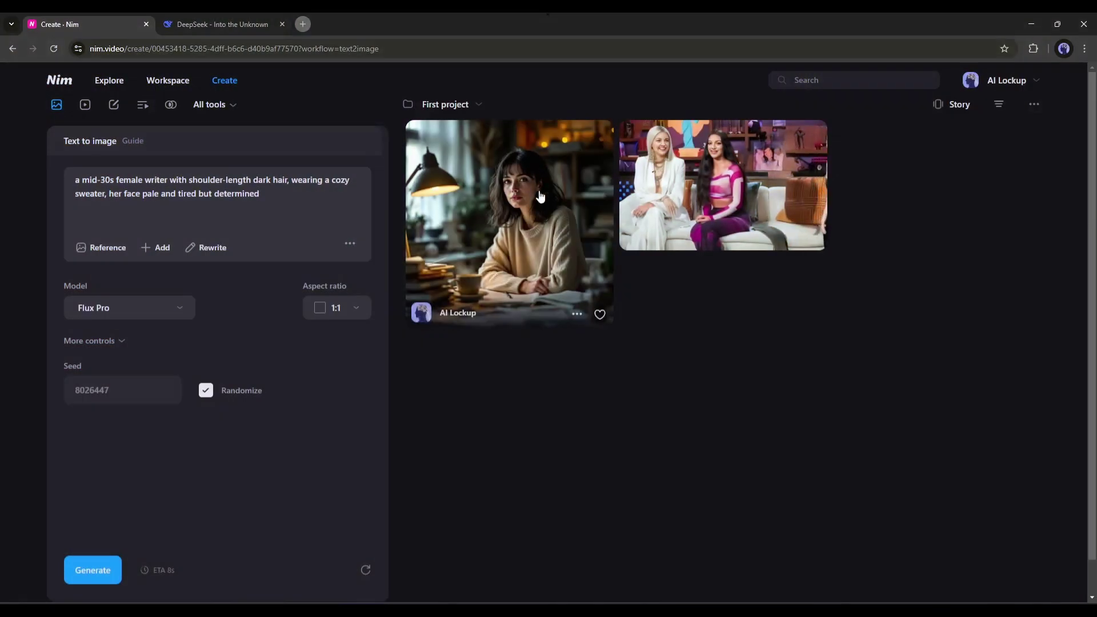
# Download the generated writer-at-desk image as a jpg.
pyautogui.click(527, 192)
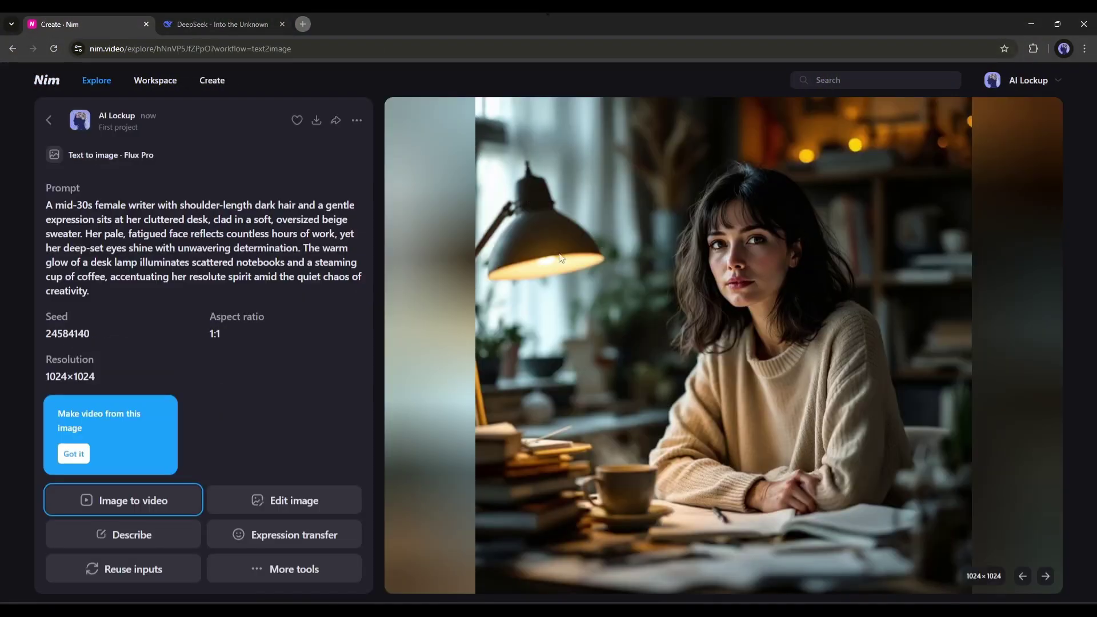
pyautogui.click(315, 121)
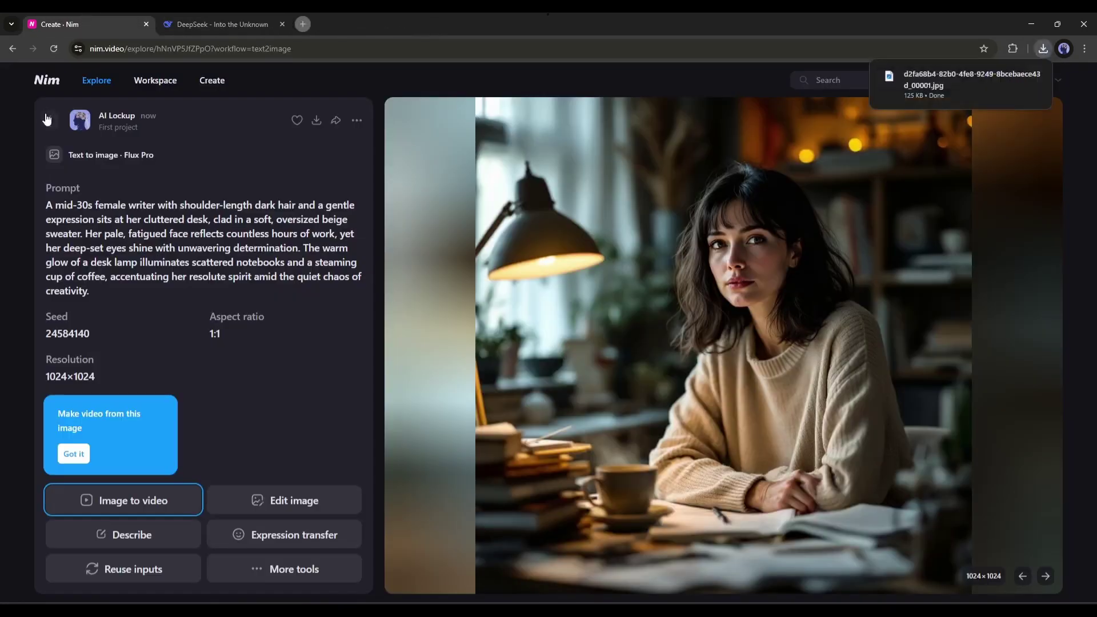
pyautogui.click(47, 120)
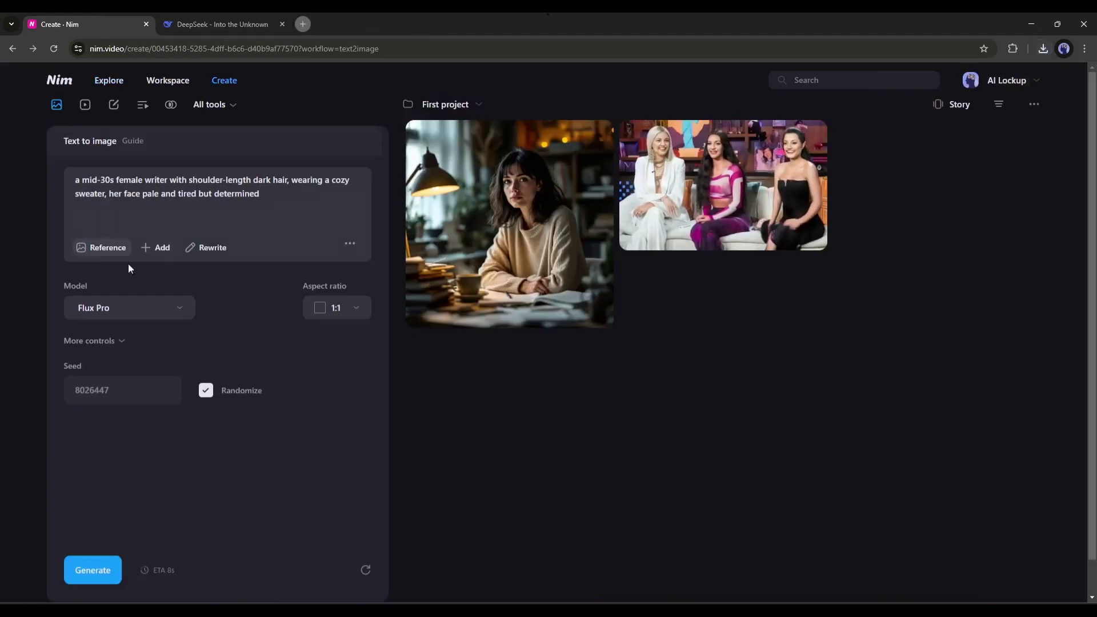
# Generate a Minimax text-to-video clip from the forest cabin and antique typewriter prompt.
pyautogui.click(201, 106)
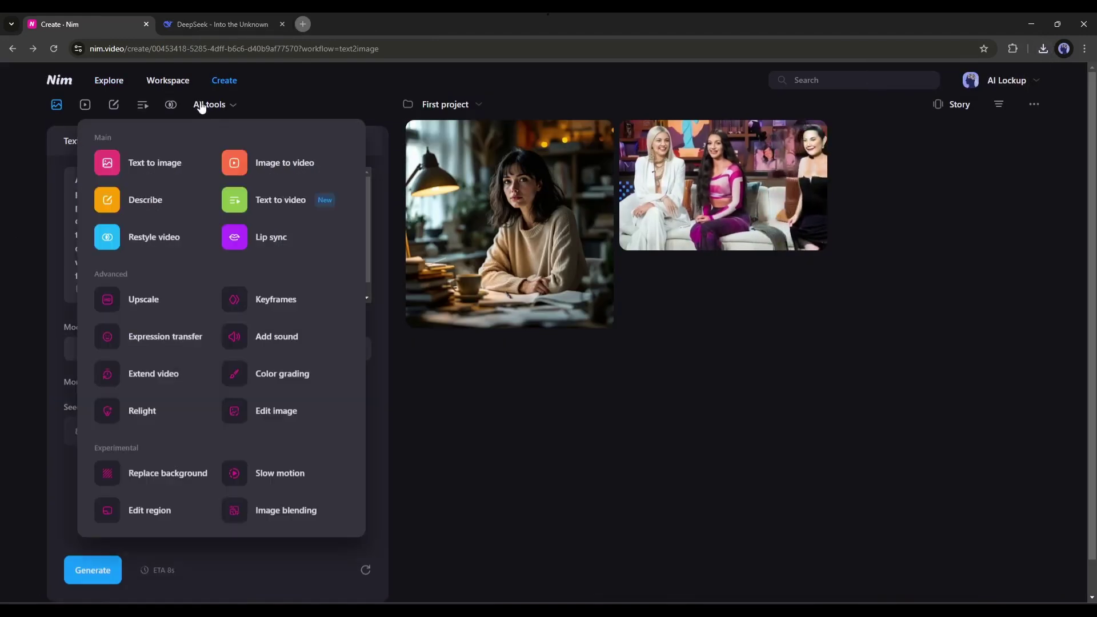
pyautogui.click(260, 203)
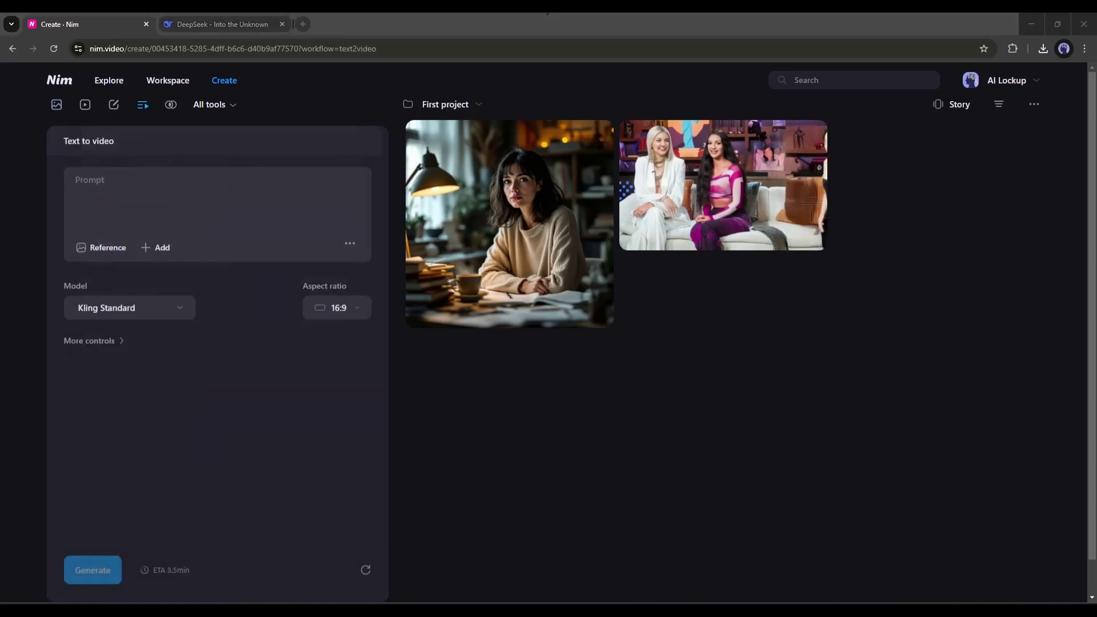
pyautogui.click(215, 18)
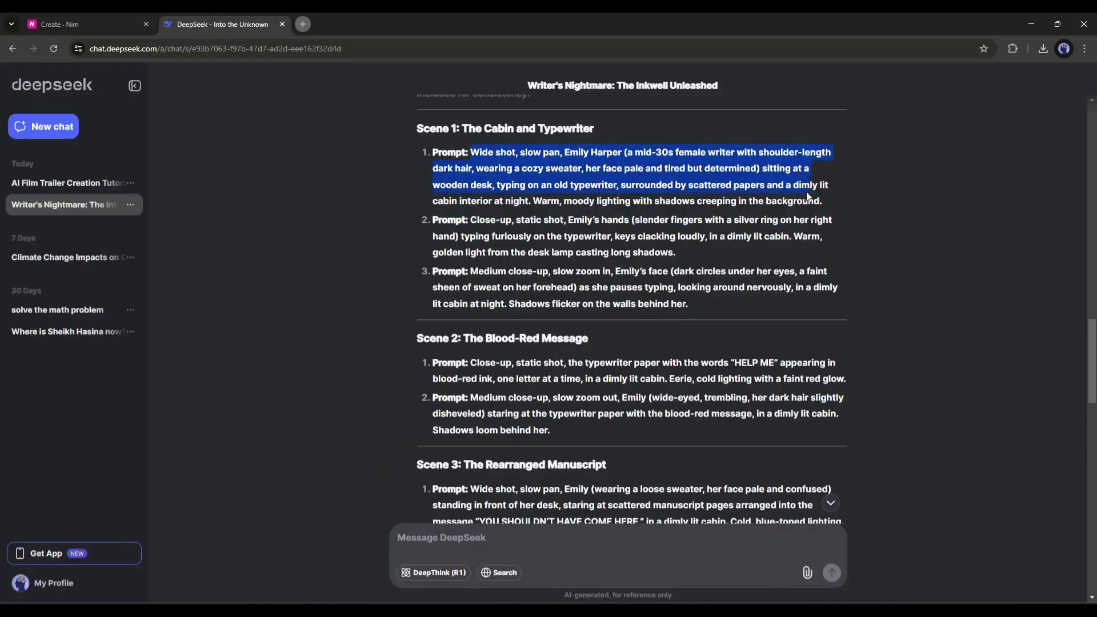
pyautogui.click(86, 24)
pyautogui.click(164, 189)
pyautogui.write('Nestled in a tranquil forest, a quaint cabin with rustic wooden walls and a steep, moss-covered roof stands quietly amid tall pine trees, enveloped by lush greenery. The scene transitions to a slow pan over an antique typewriter resting on a weathered oak desk, its black keys slightly tarnished but still gleaming in the soft, dappled light filtering through the window. Scattered around it, handwritten papers whisper stories of creativity, adorned with ink smudges and half-finished thoughts, while the serene ambiance of nature outside adds to the sense of secluded inspiration, inviting viewers to imagine the tales woven within this peaceful retreat.')
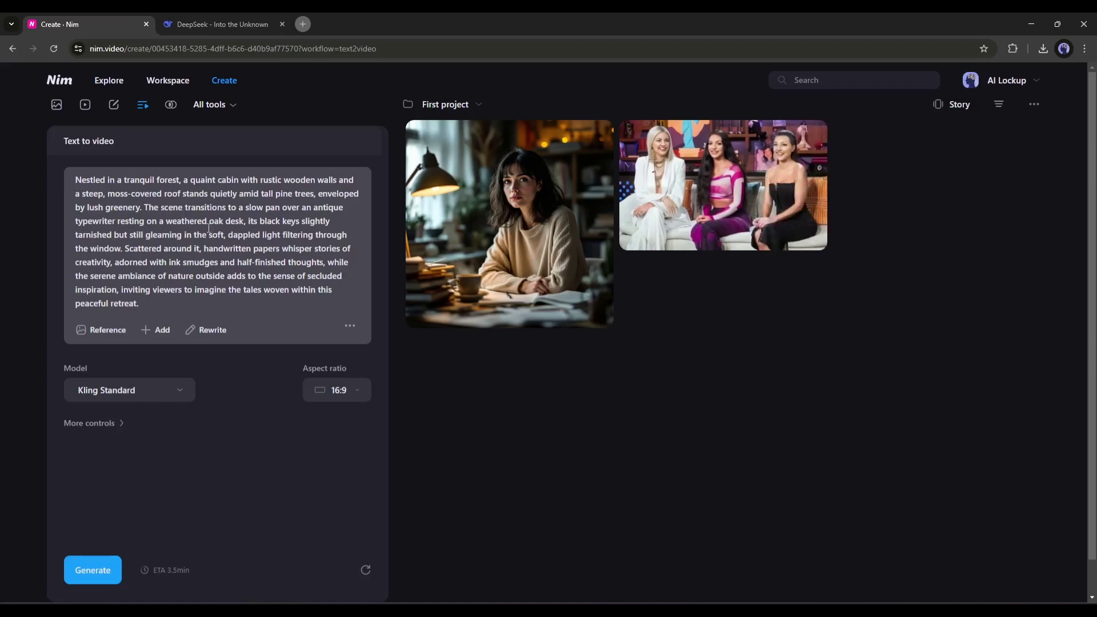
pyautogui.click(138, 385)
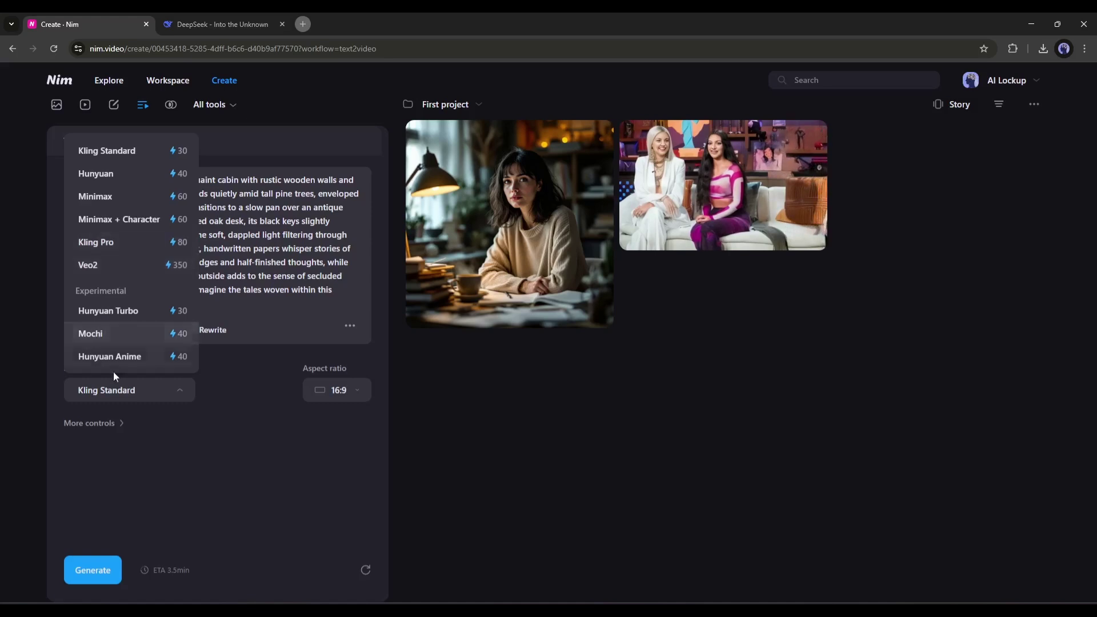
pyautogui.click(143, 203)
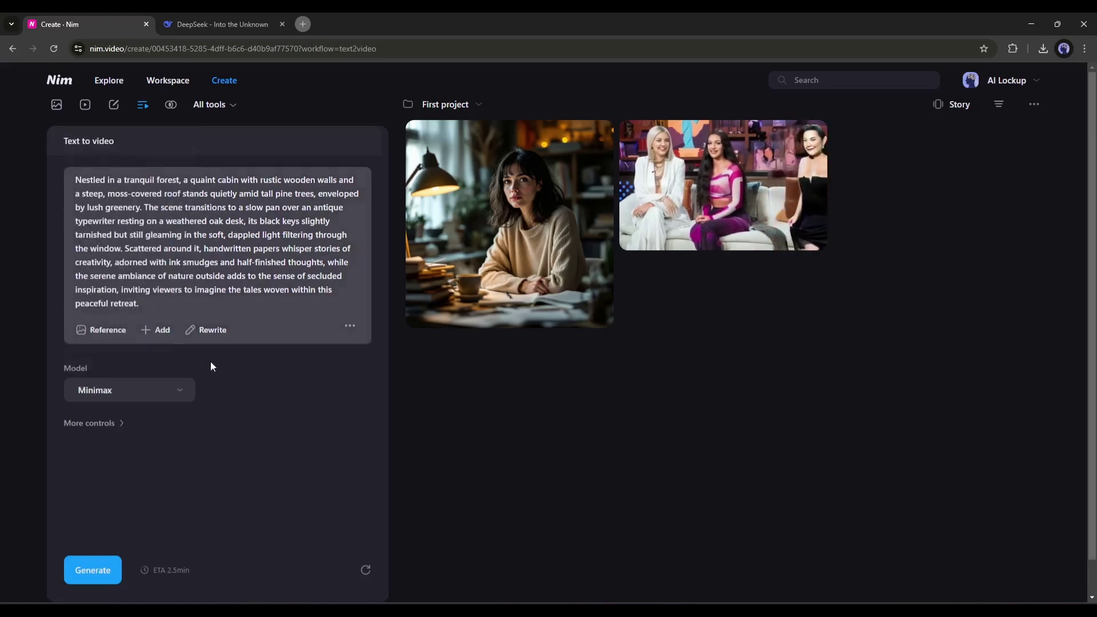
pyautogui.click(81, 577)
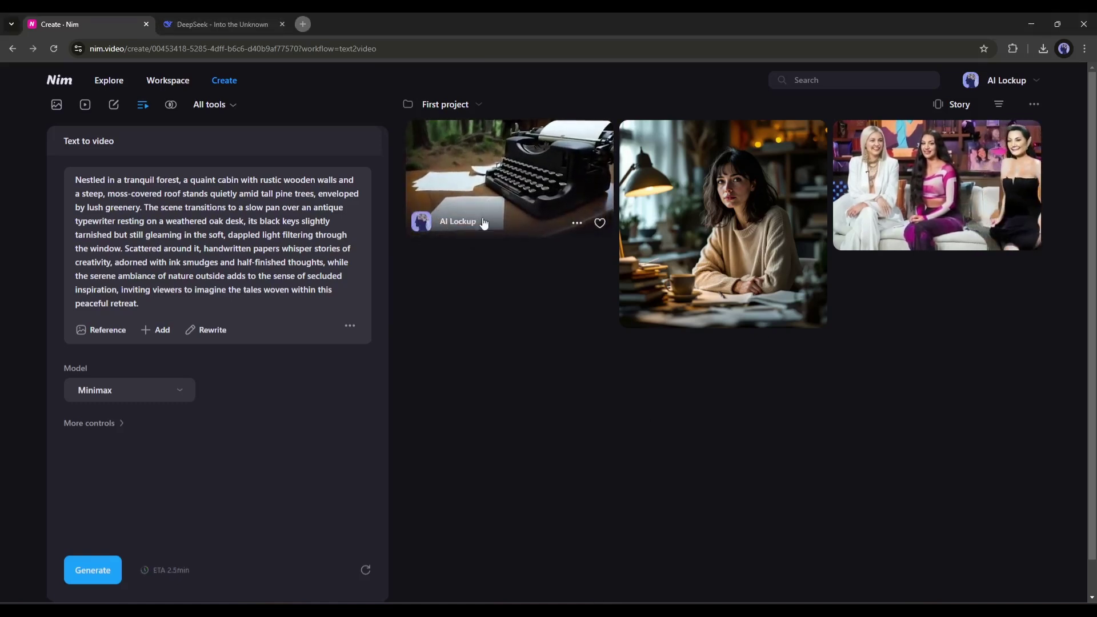
# Preview the typewriter clip, then load the Scene 1 wide-shot writer prompt into Nim.
pyautogui.click(485, 223)
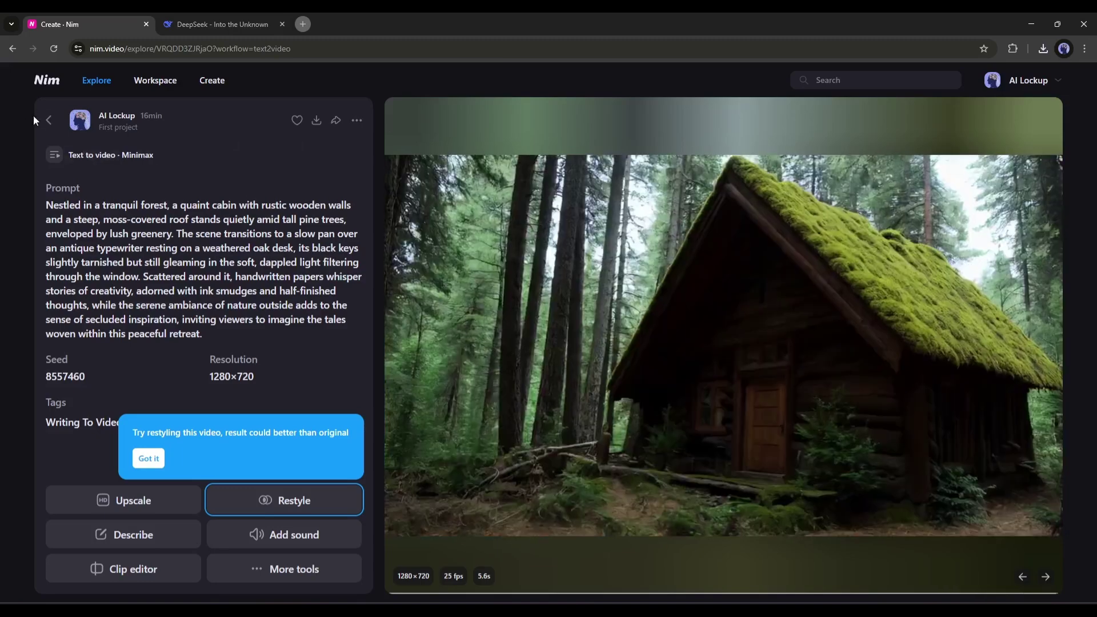
pyautogui.click(47, 120)
pyautogui.click(268, 24)
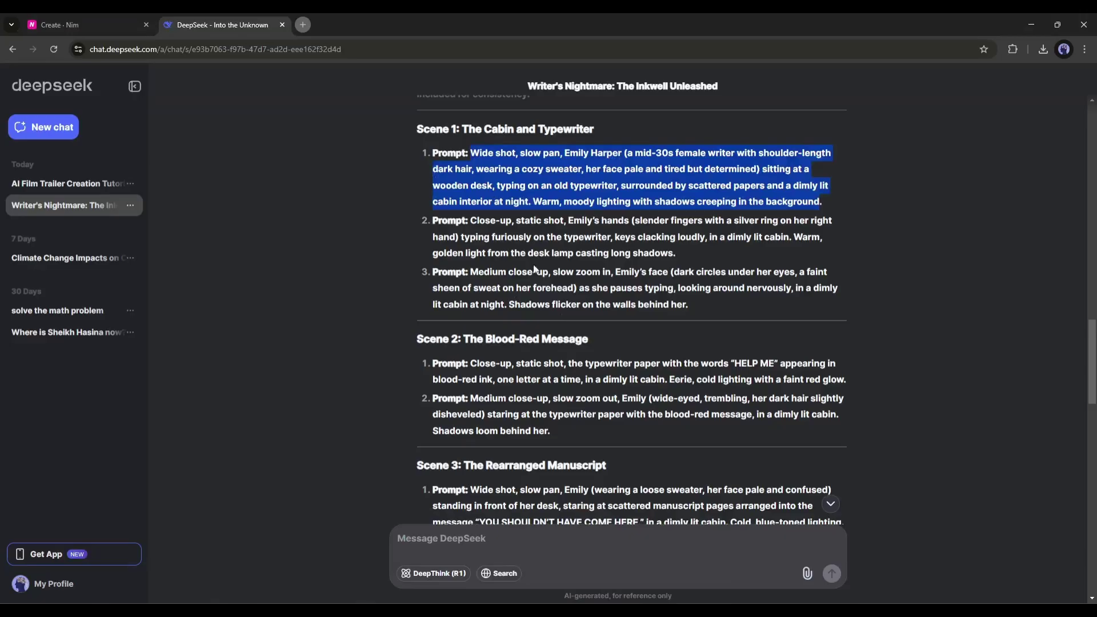
pyautogui.click(490, 232)
pyautogui.moveTo(472, 216); pyautogui.dragTo(697, 266)
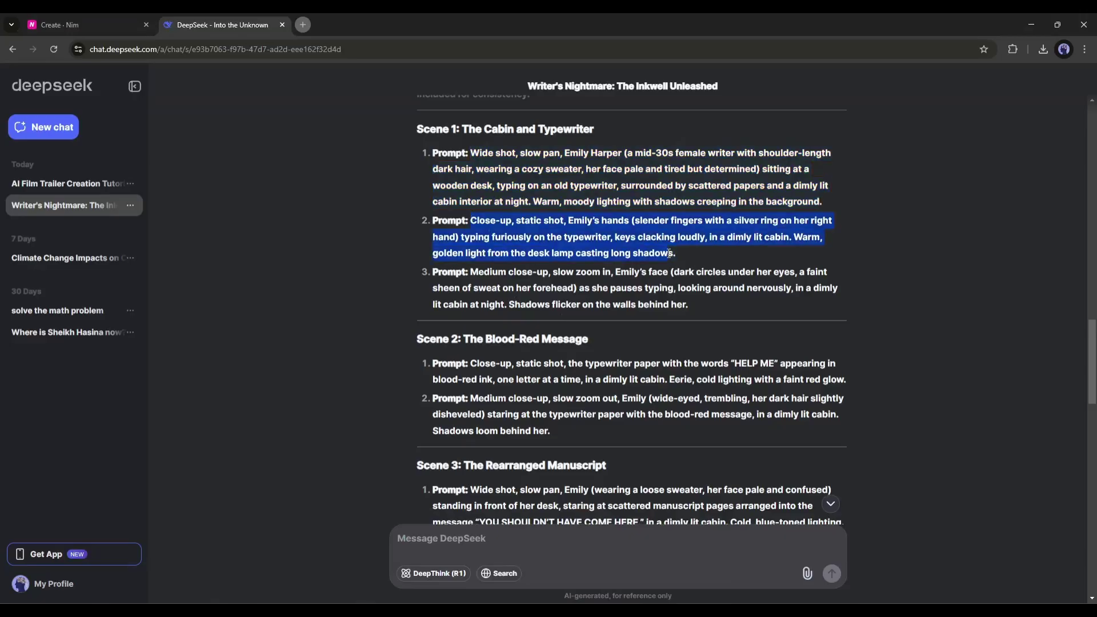
pyautogui.click(85, 24)
pyautogui.write('Wide shot, slow pan, Emily Harper (a mid-30s female writer with shoulder-length dark hair, wearing a cozy sweater, her face pale and tired but determined) sitting at a wooden desk, typing on an old typewriter, surrounded by scattered papers and a dimly lit cabin interior at night. Warm, moody lighting with shadows creeping in the background.')
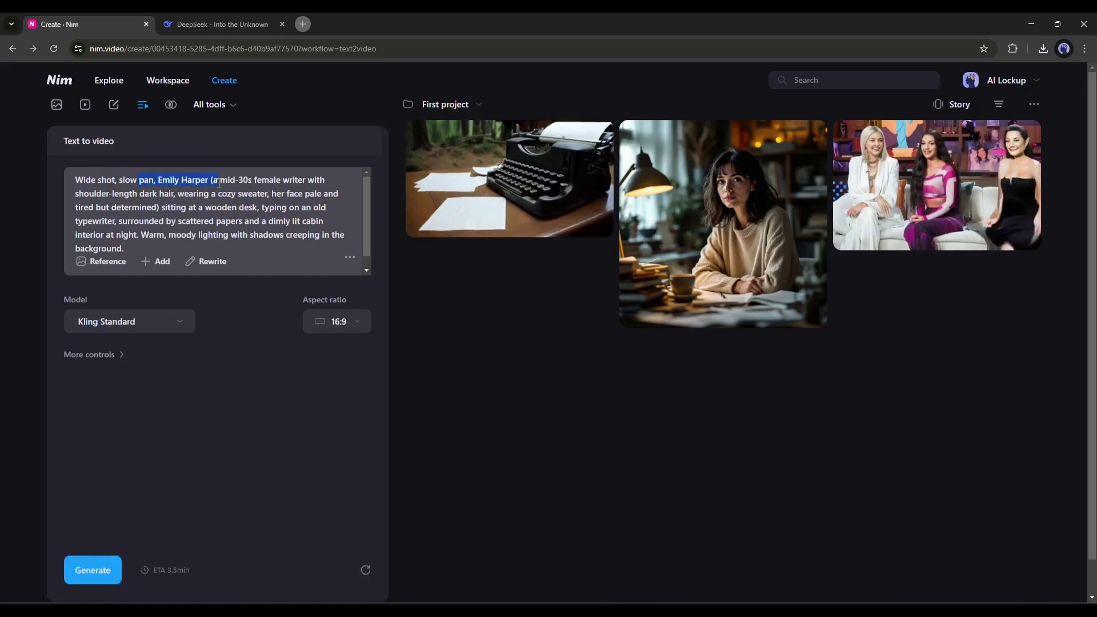
# Generate the wide-shot clip with Minimax + Character, using the desk-woman photo as reference.
pyautogui.click(138, 327)
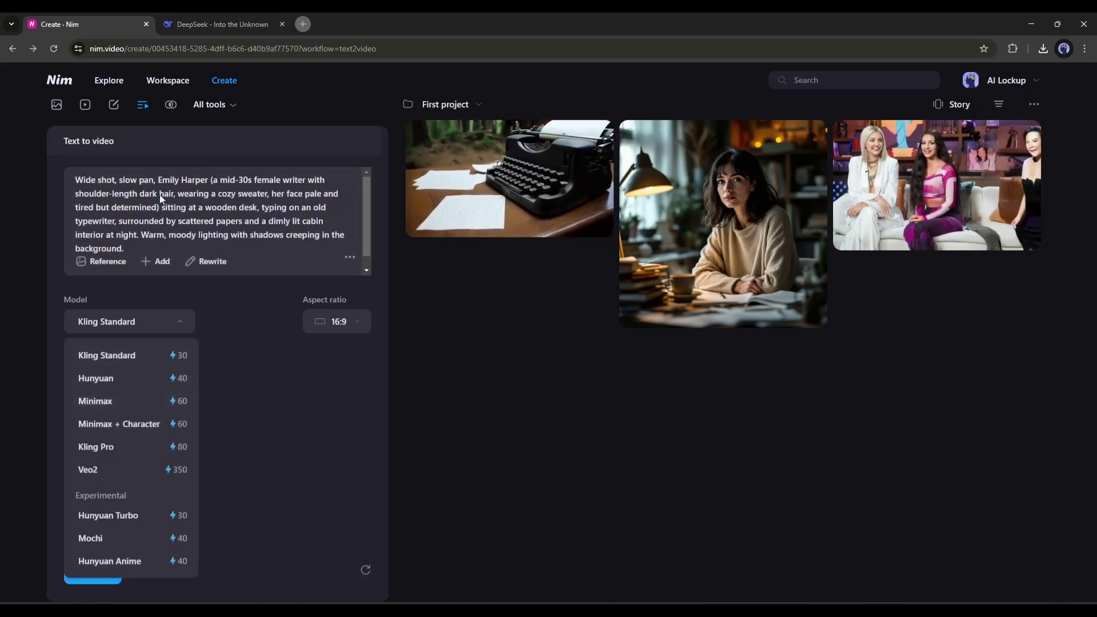
pyautogui.click(132, 426)
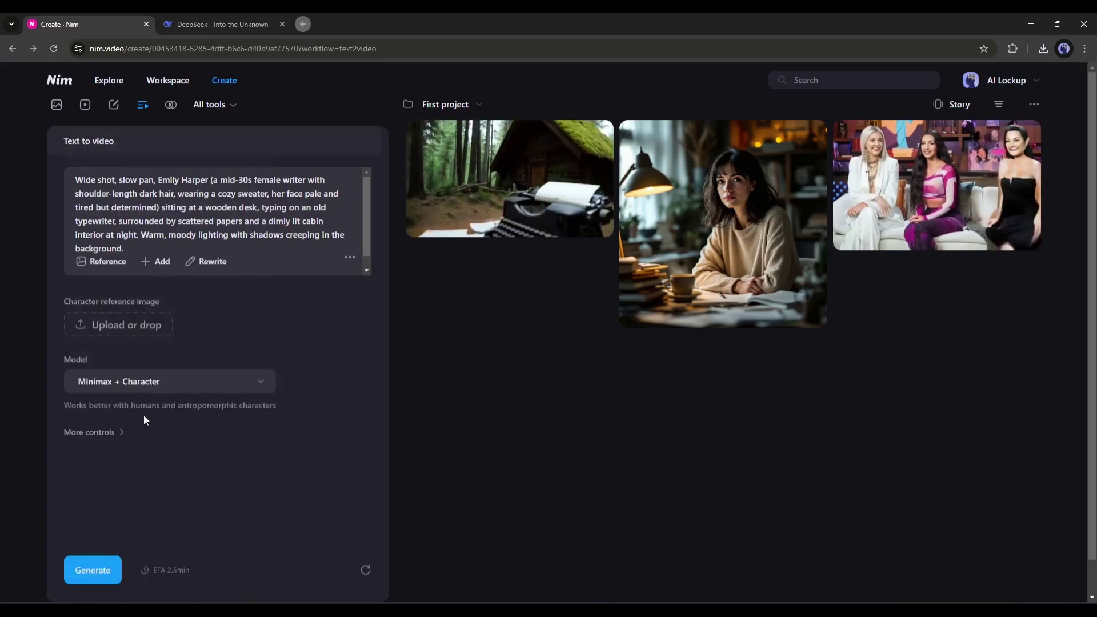
pyautogui.click(124, 330)
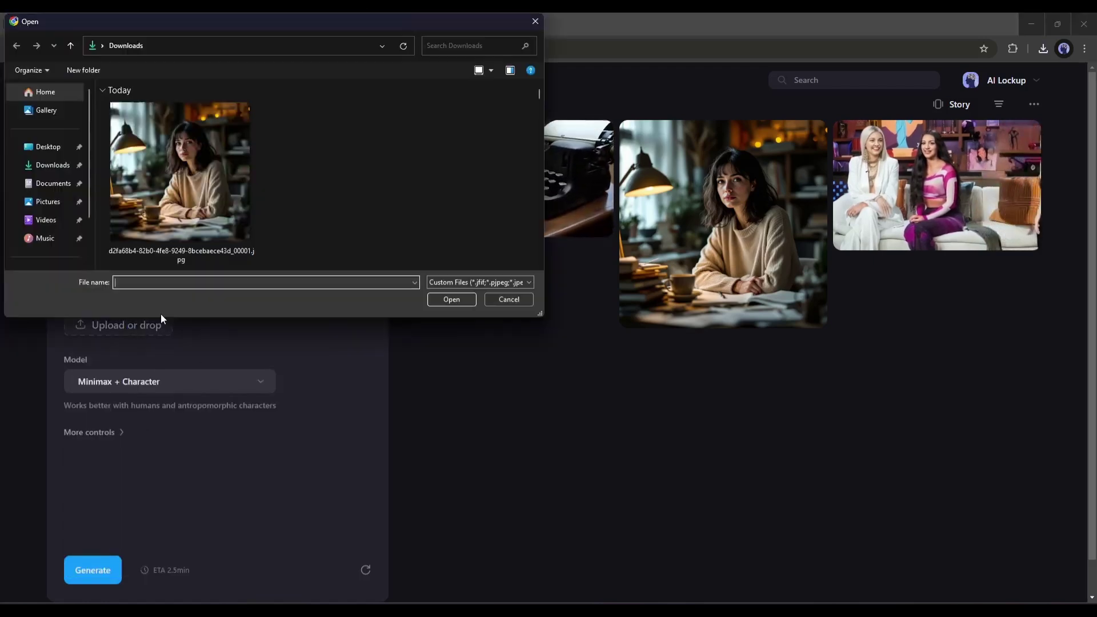
pyautogui.doubleClick(184, 163)
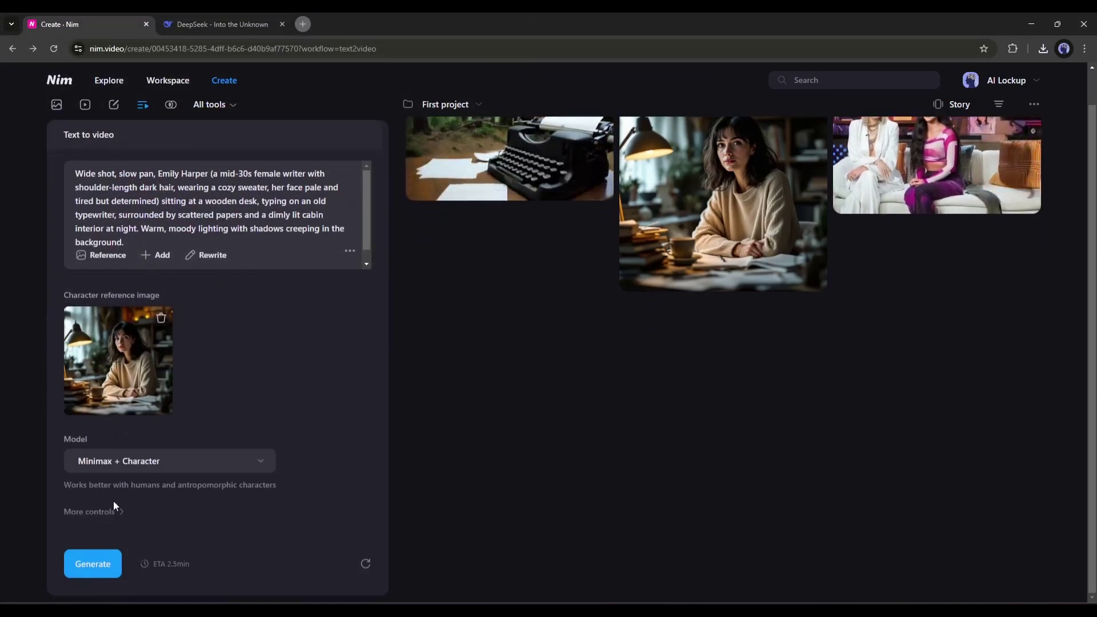
pyautogui.click(132, 508)
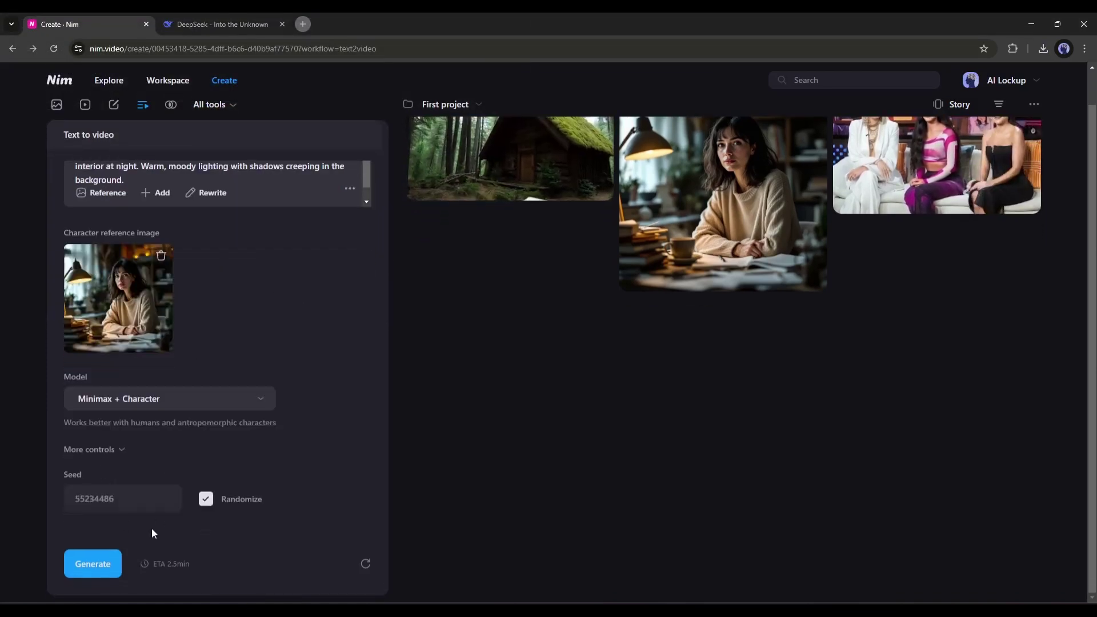
pyautogui.click(103, 563)
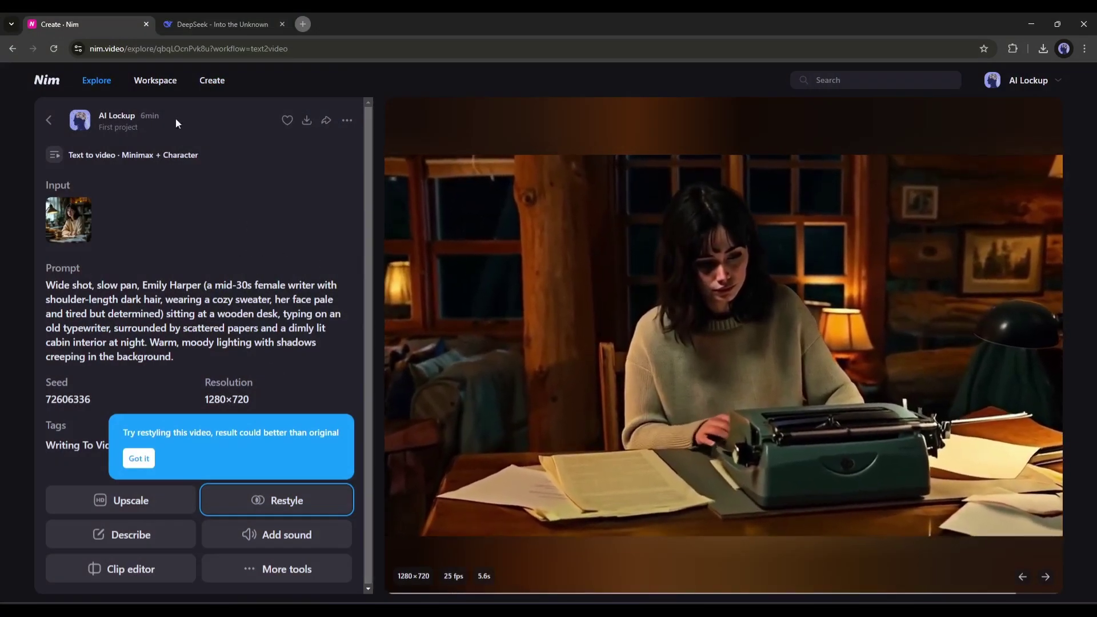
# Generate a Minimax + Character clip from the hands close-up prompt.
pyautogui.click(49, 123)
pyautogui.click(251, 24)
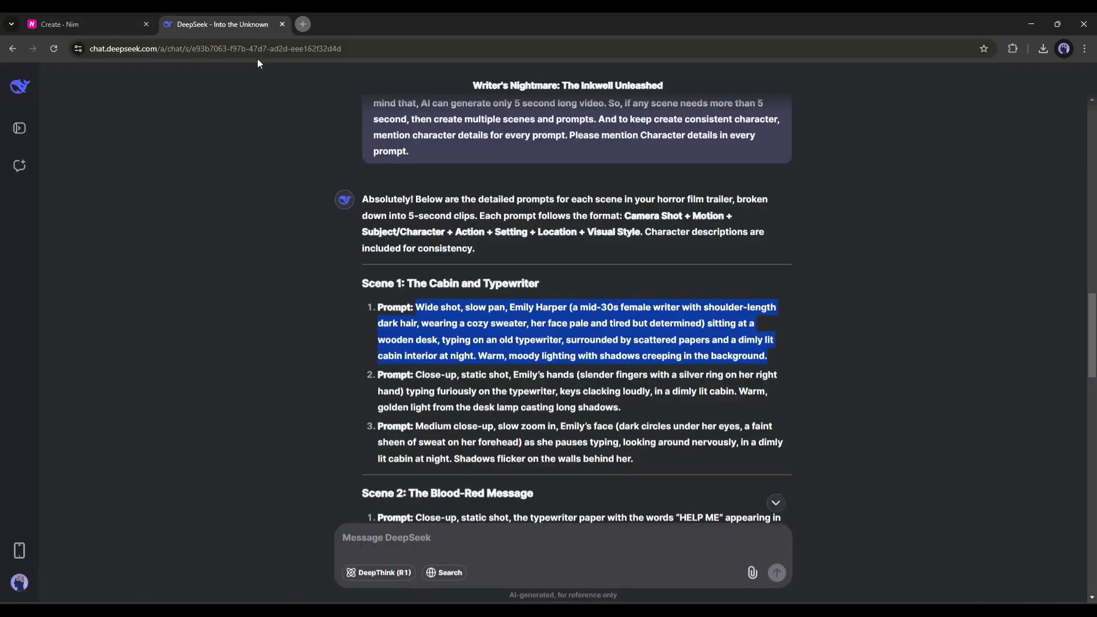
pyautogui.scroll(-4, 448, 356)
pyautogui.moveTo(417, 204); pyautogui.dragTo(529, 237)
pyautogui.hotkey('ctrl', 'c')
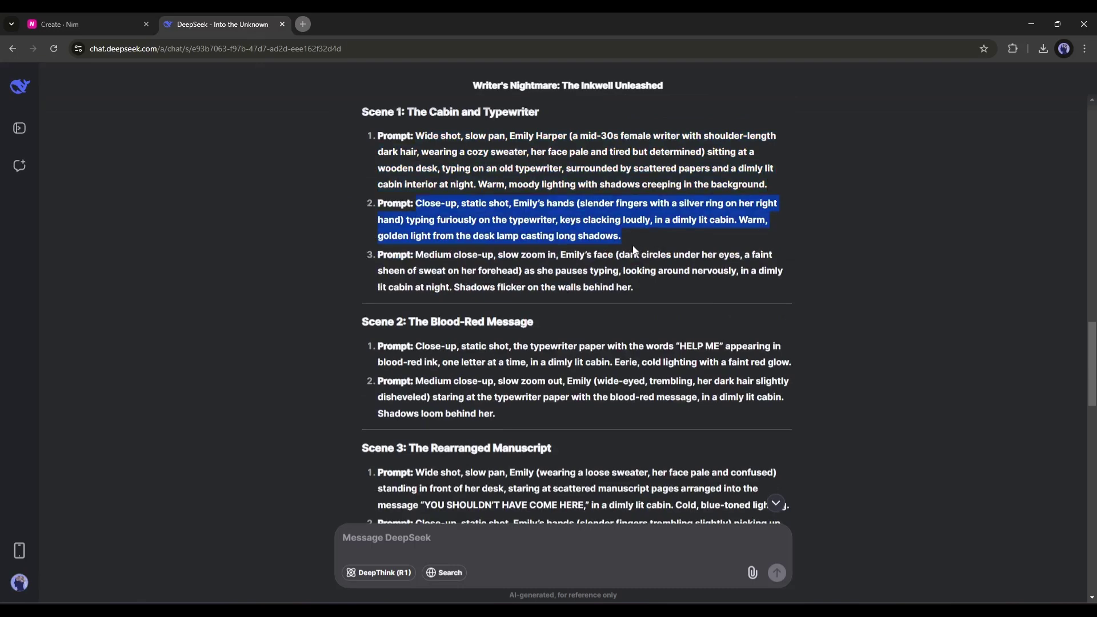
pyautogui.click(100, 20)
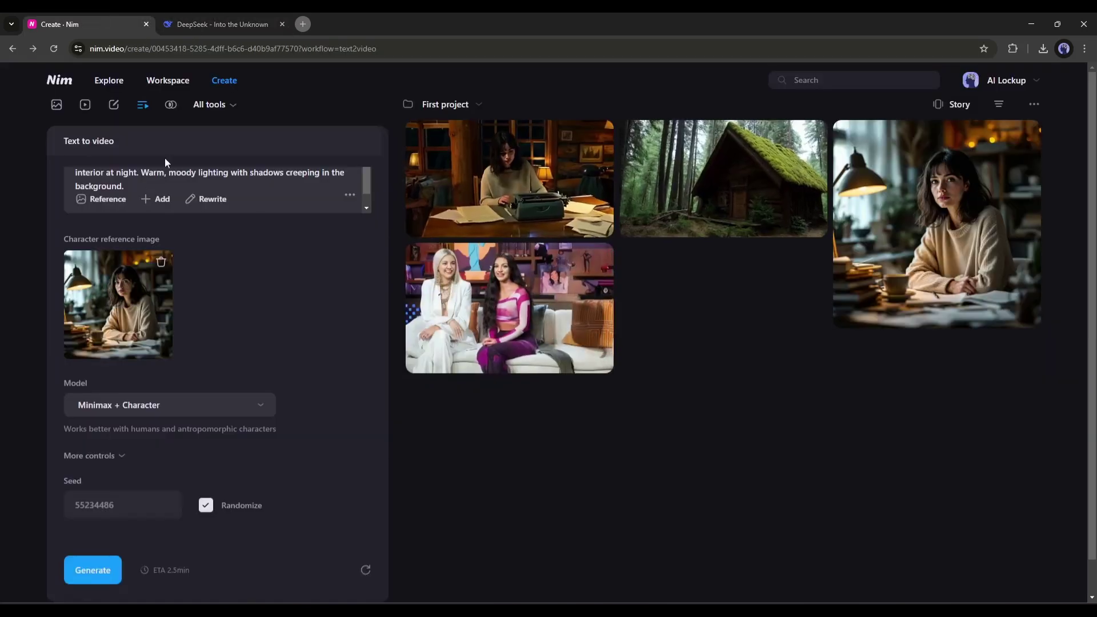
pyautogui.click(164, 216)
pyautogui.hotkey('ctrl', 'a')
pyautogui.hotkey('ctrl', 'v')
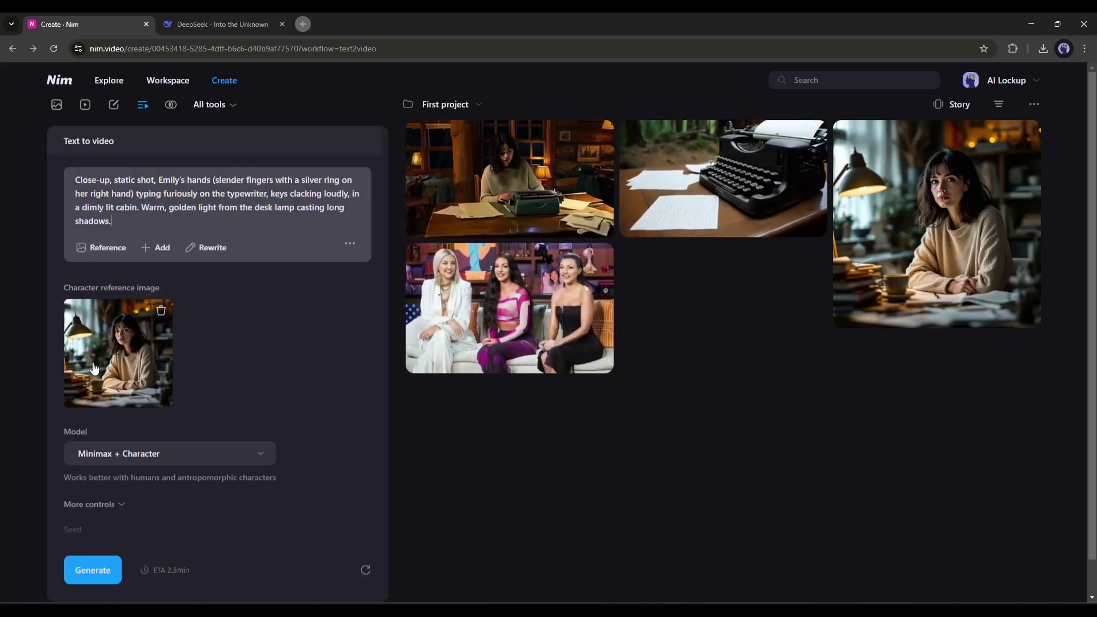
pyautogui.click(85, 580)
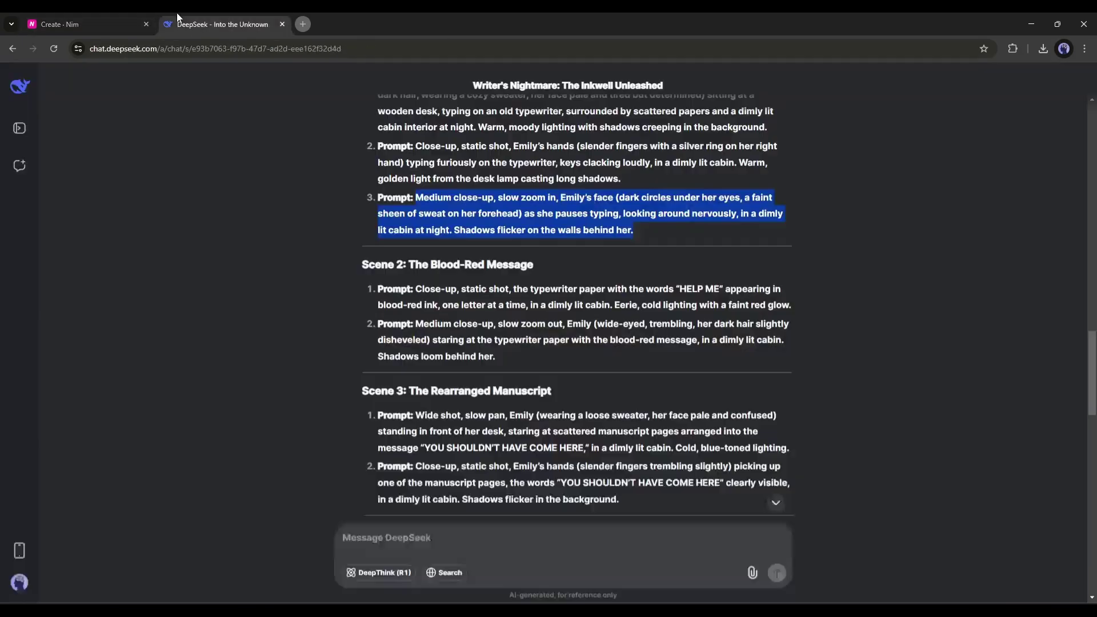
# Select the Scene 2 HELP ME paper and Scene 3 prompts in DeepSeek.
pyautogui.moveTo(416, 231); pyautogui.dragTo(802, 258)
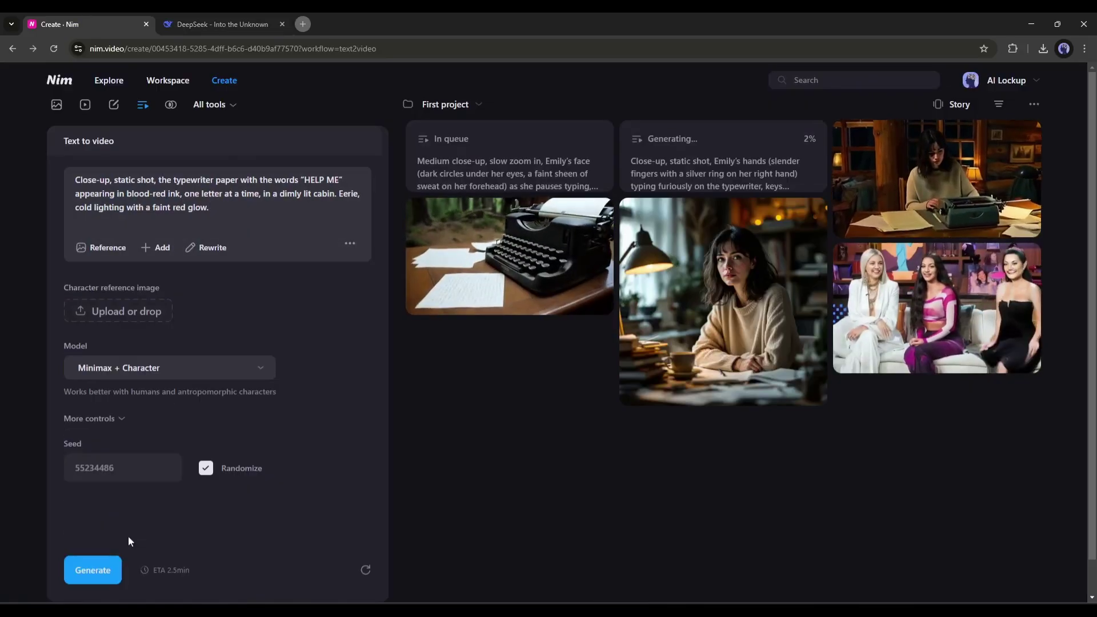
pyautogui.moveTo(416, 266); pyautogui.dragTo(435, 284)
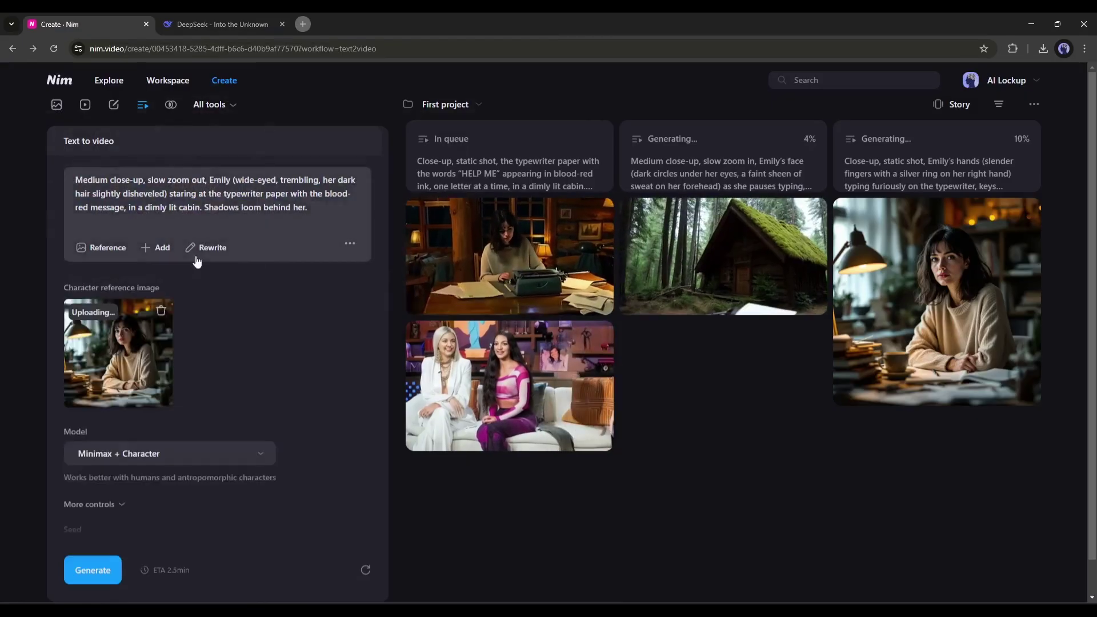
pyautogui.moveTo(416, 301); pyautogui.dragTo(806, 341)
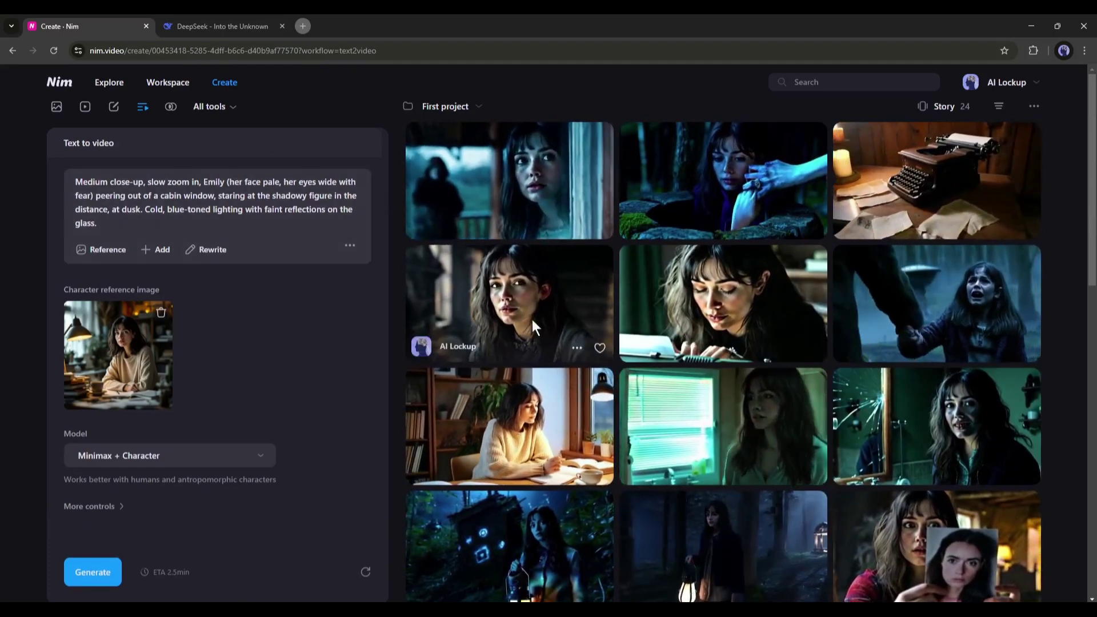
# Reread 'The Inkwell' trailer script in the DeepSeek chat.
pyautogui.hotkey('ctrl', 'Tab')
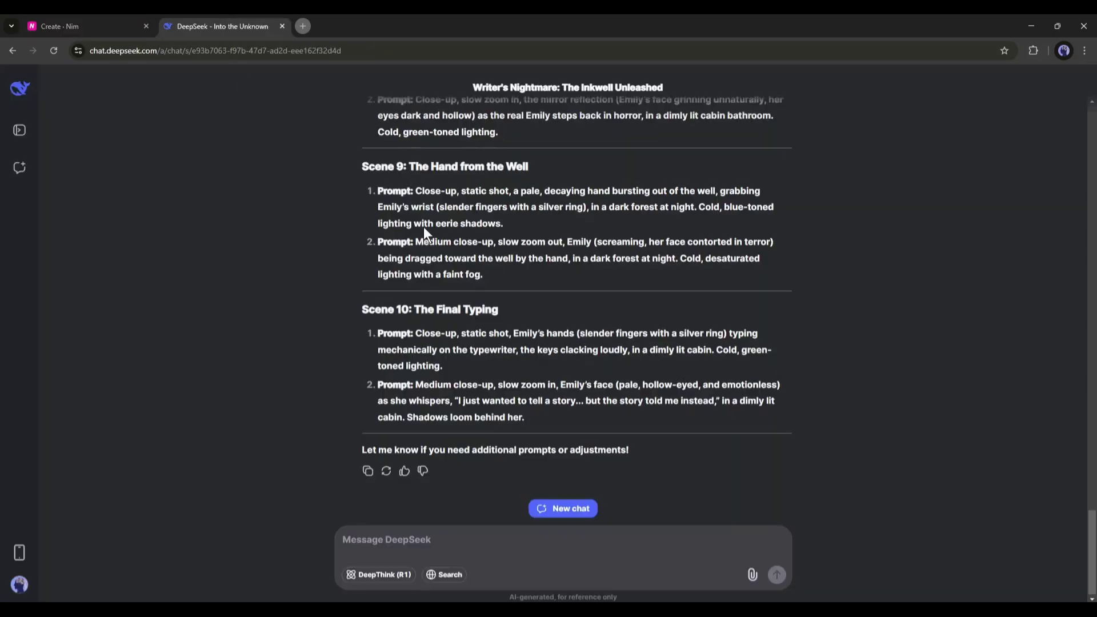
pyautogui.scroll(15, 427, 225)
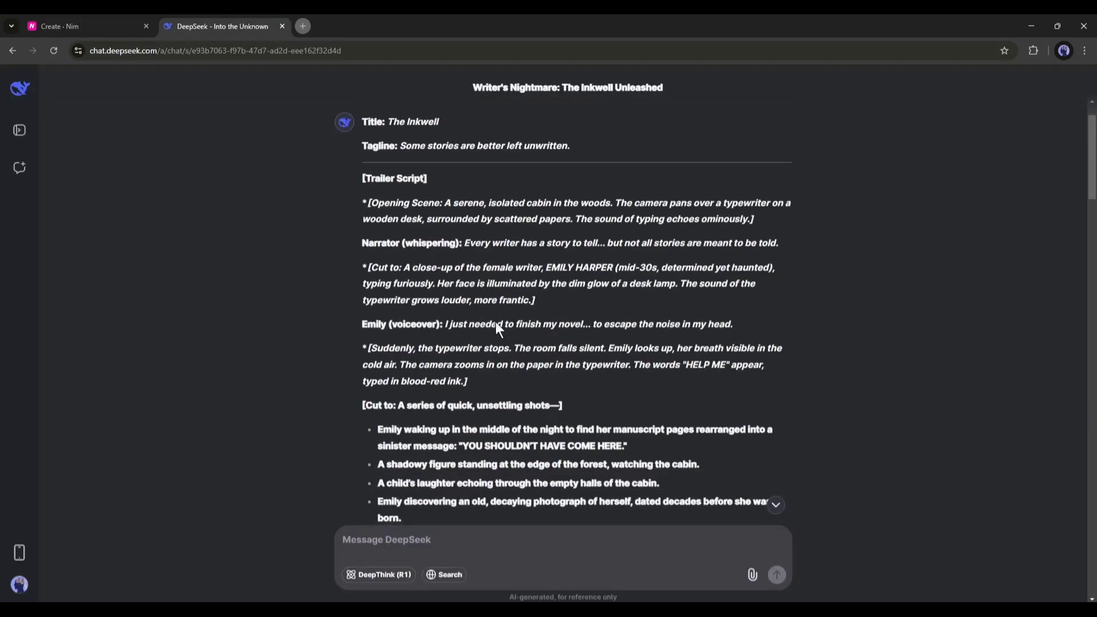
pyautogui.scroll(-2, 404, 250)
pyautogui.scroll(-1, 400, 315)
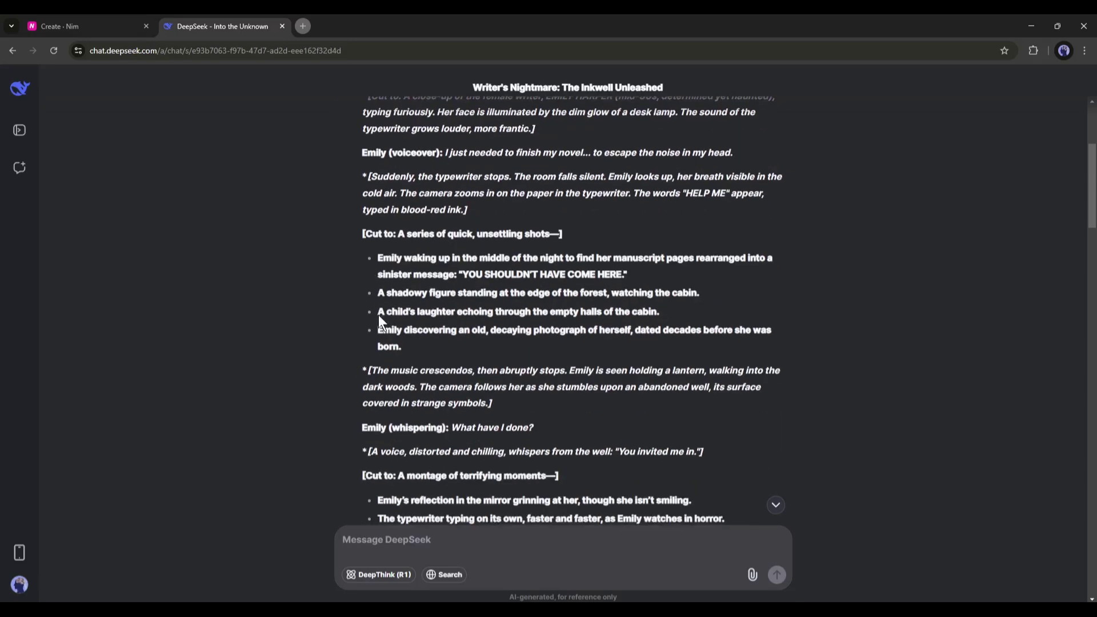
pyautogui.scroll(-3, 499, 334)
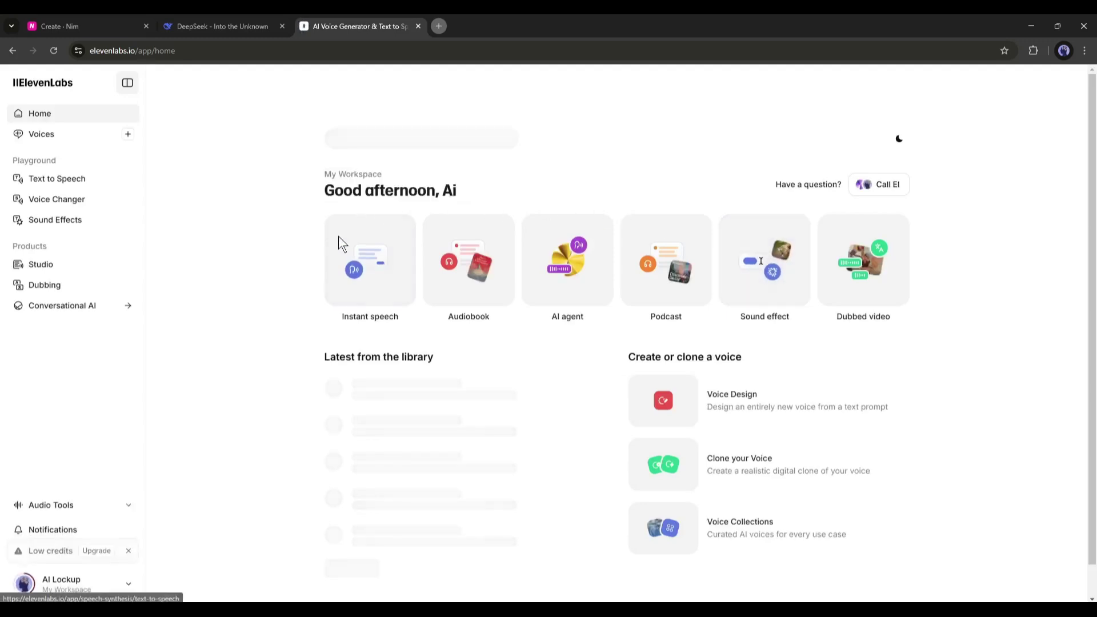
# Search the ElevenLabs voice library for 'whisper' voices.
pyautogui.click(383, 274)
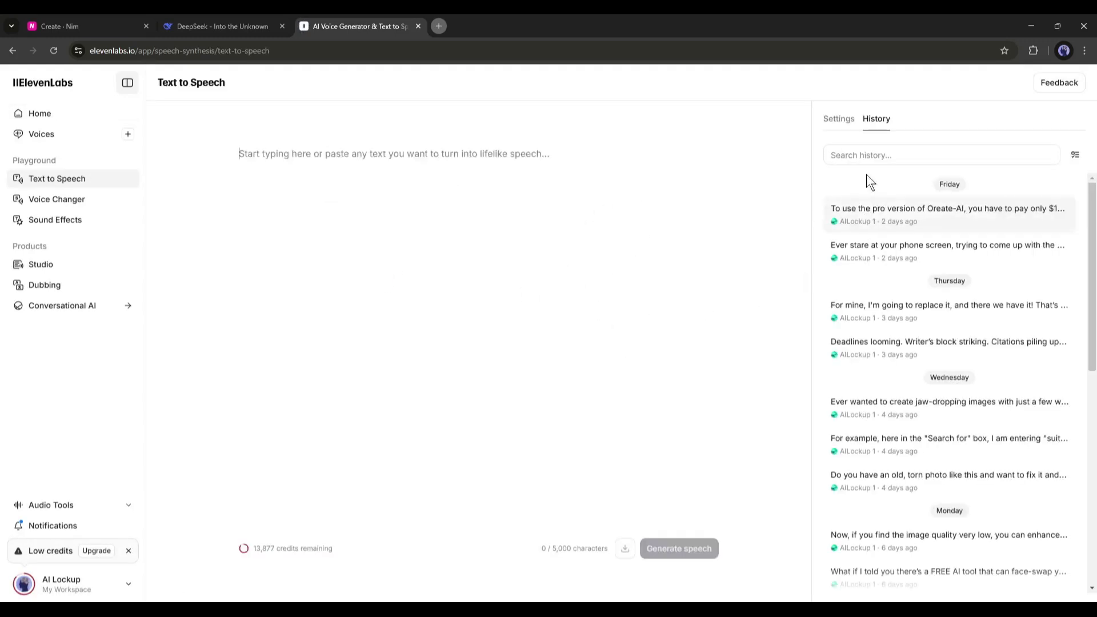
pyautogui.click(839, 119)
pyautogui.click(942, 176)
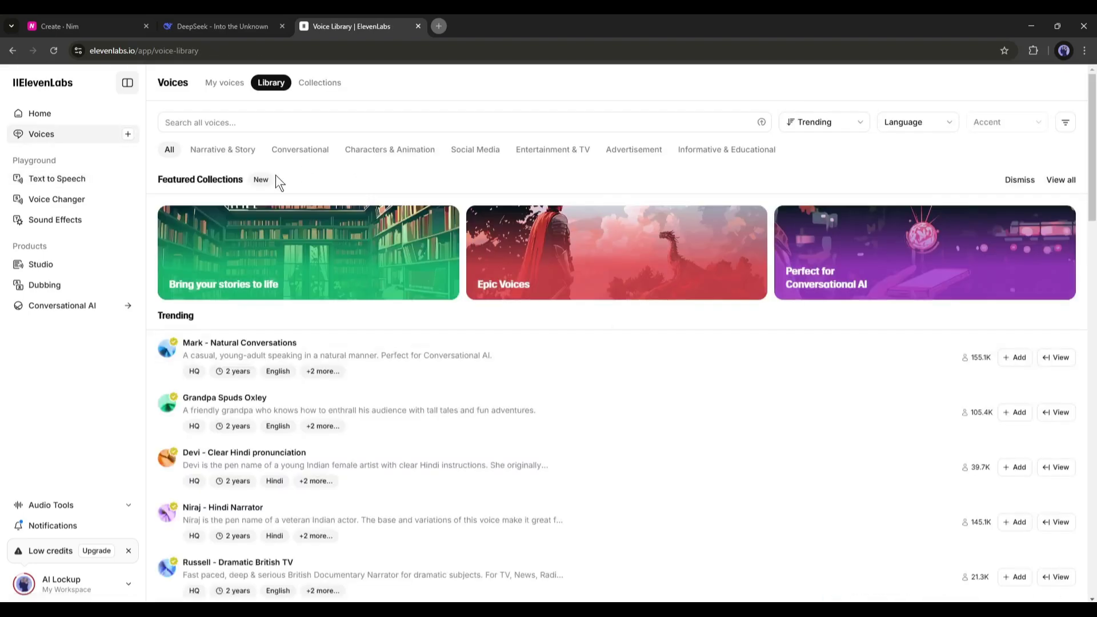
pyautogui.click(296, 122)
pyautogui.write('whisper')
# Preview the Corvin Lark and Rubi voices and filter the library to English.
pyautogui.click(166, 185)
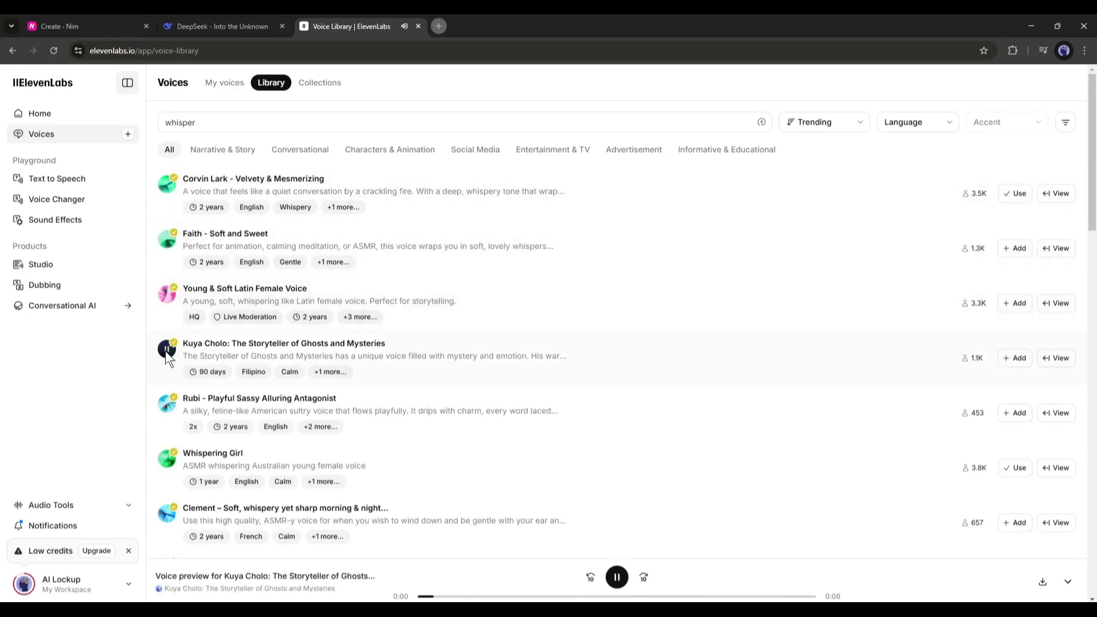
pyautogui.scroll(-2, 170, 320)
pyautogui.click(173, 293)
pyautogui.click(917, 121)
pyautogui.click(903, 311)
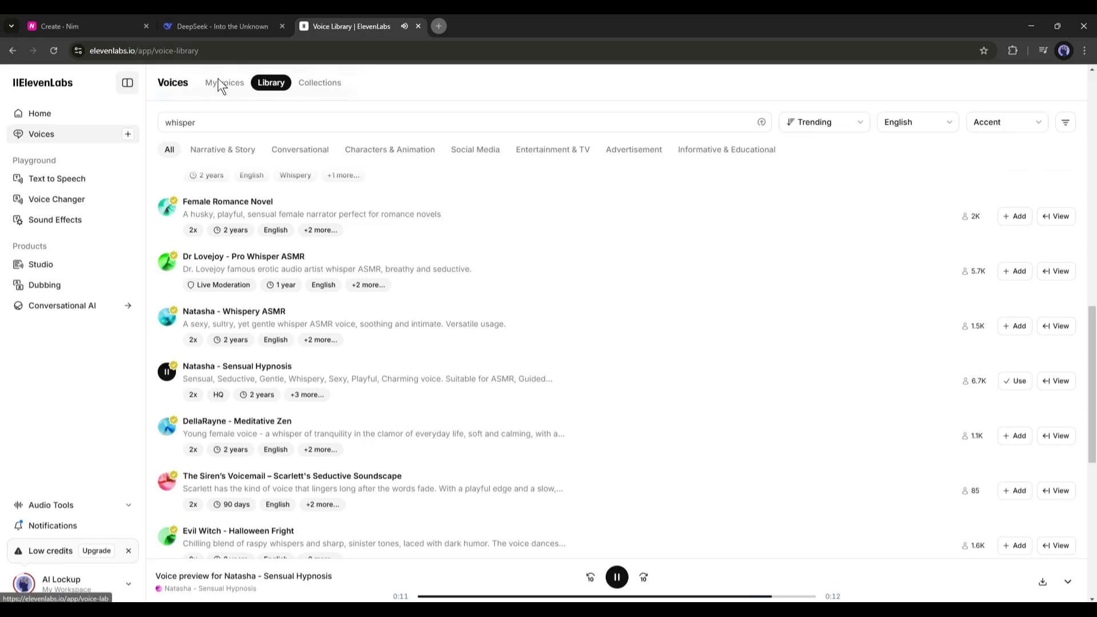
pyautogui.click(218, 83)
pyautogui.click(73, 178)
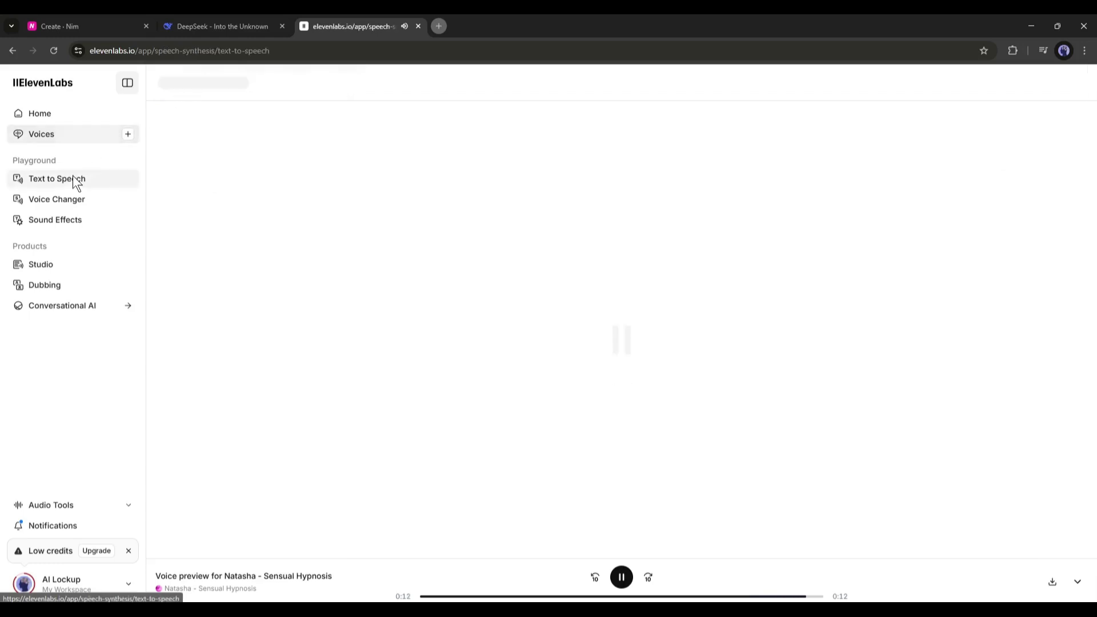
# Voice the narrator's whispered line from the DeepSeek script and download the MP3.
pyautogui.click(250, 26)
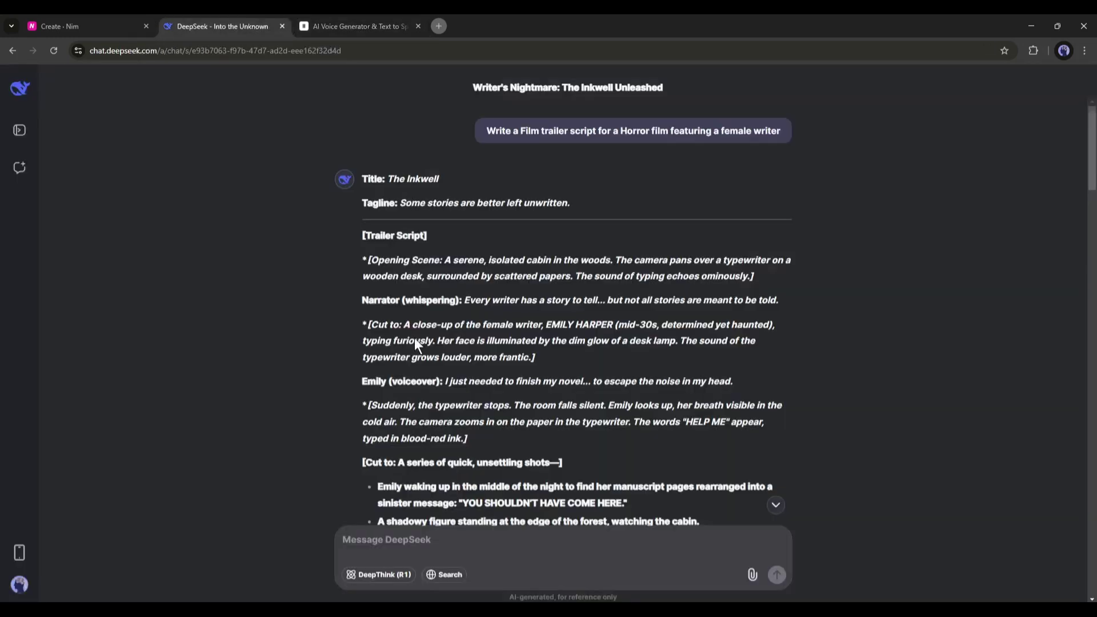
pyautogui.moveTo(466, 302); pyautogui.dragTo(791, 307)
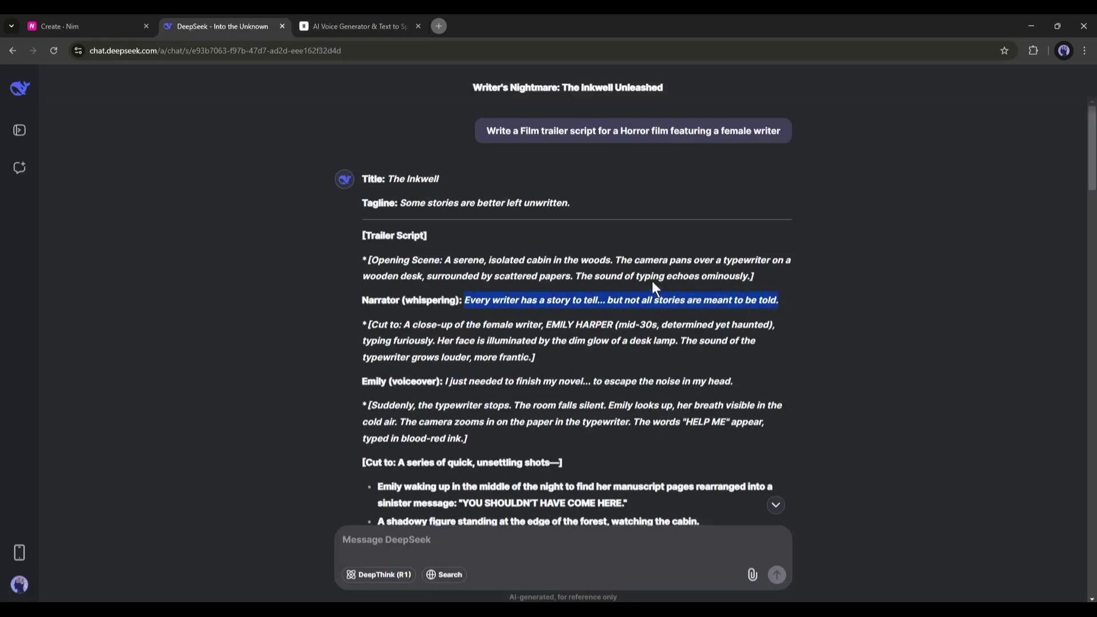
pyautogui.hotkey('ctrl', 'c')
pyautogui.click(313, 23)
pyautogui.click(312, 166)
pyautogui.hotkey('ctrl', 'v')
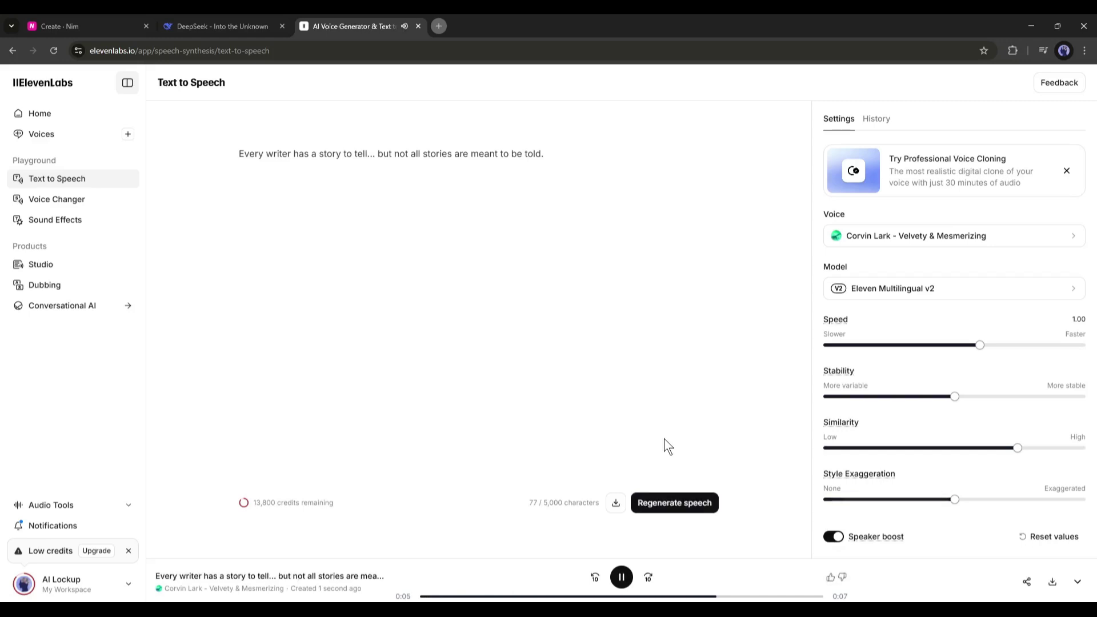
pyautogui.click(615, 503)
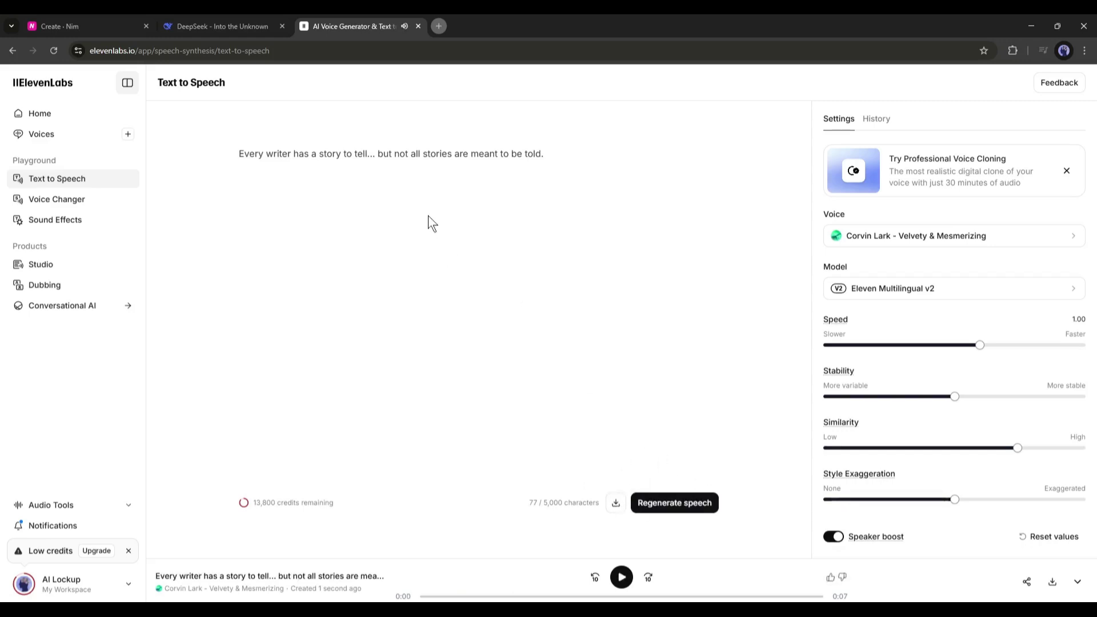
pyautogui.hotkey('ctrl', 'shift', 'Tab')
pyautogui.moveTo(447, 380); pyautogui.dragTo(735, 386)
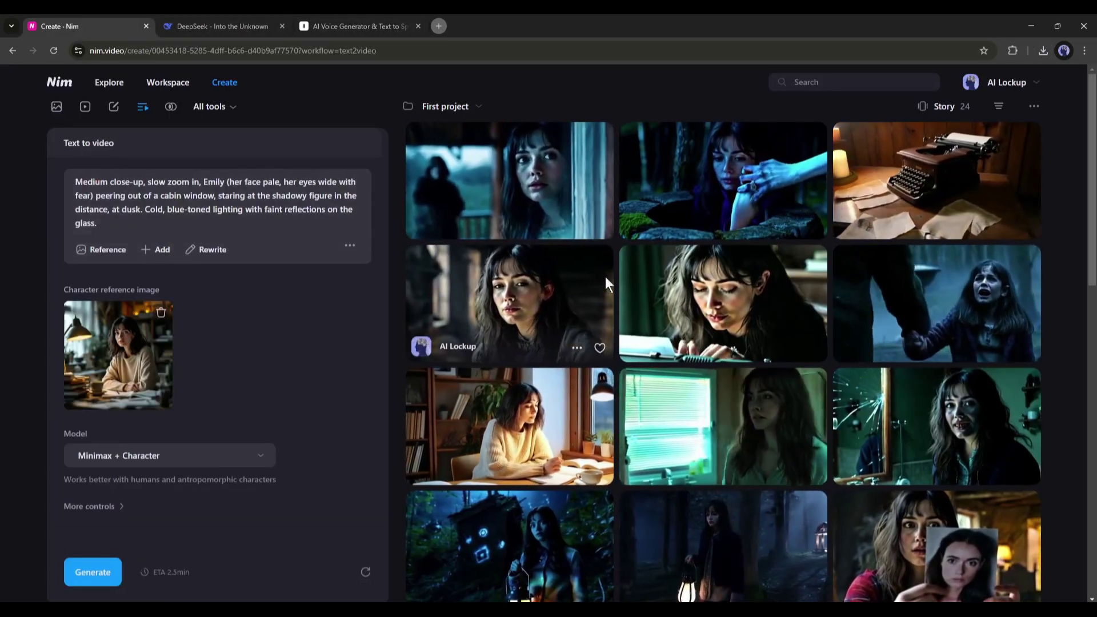
# Review the DeepSeek script lines, then open Nim's clip of Emily with a lantern at the well.
pyautogui.scroll(-5, 485, 228)
pyautogui.click(223, 25)
pyautogui.scroll(10, 437, 293)
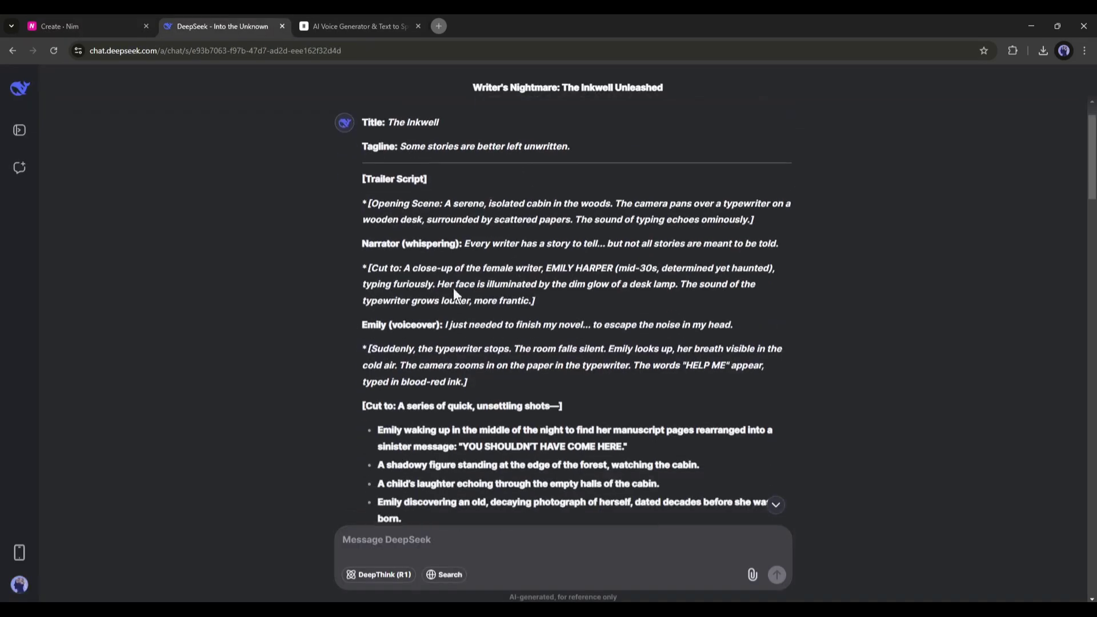
pyautogui.moveTo(499, 245); pyautogui.dragTo(779, 243)
pyautogui.scroll(-1, 452, 273)
pyautogui.moveTo(447, 267); pyautogui.dragTo(624, 275)
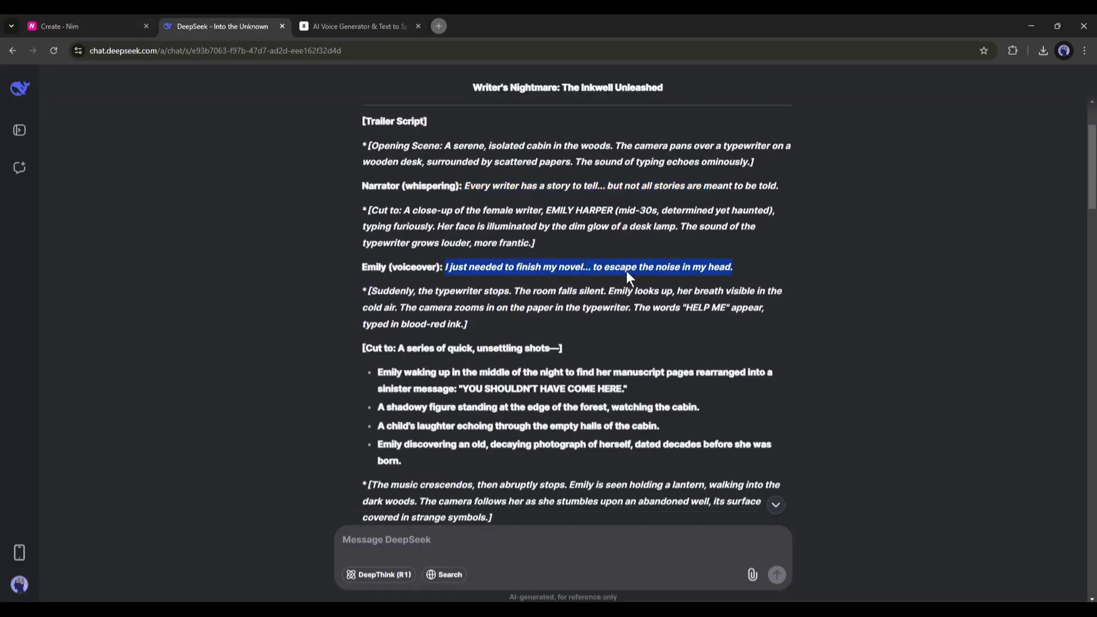
pyautogui.scroll(-5, 491, 289)
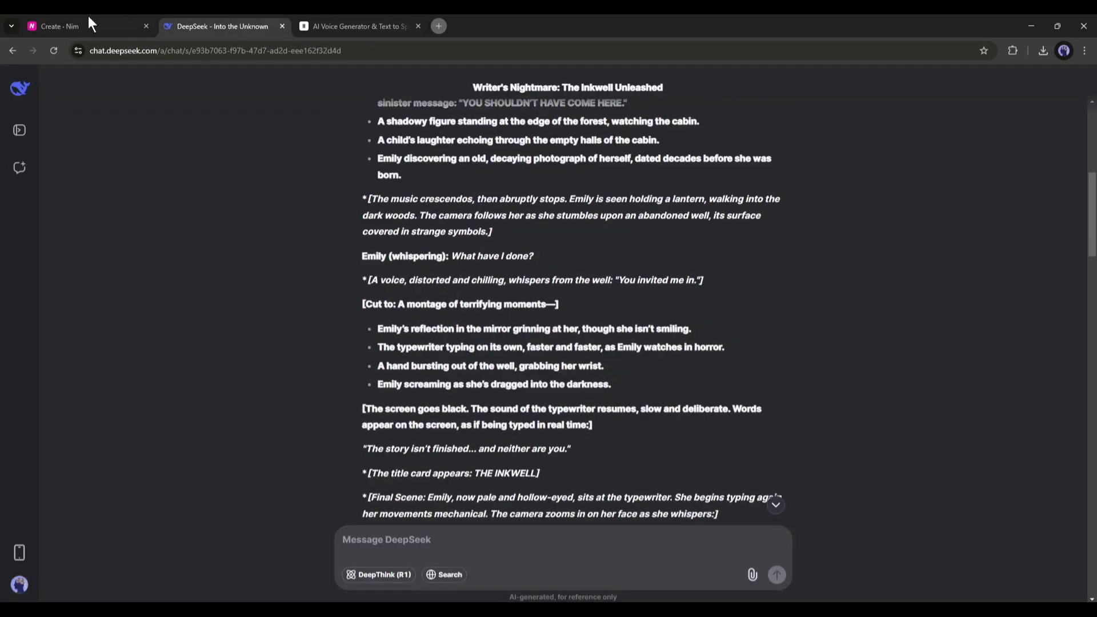
pyautogui.click(88, 21)
pyautogui.scroll(-1, 692, 389)
pyautogui.scroll(2, 506, 505)
pyautogui.click(499, 237)
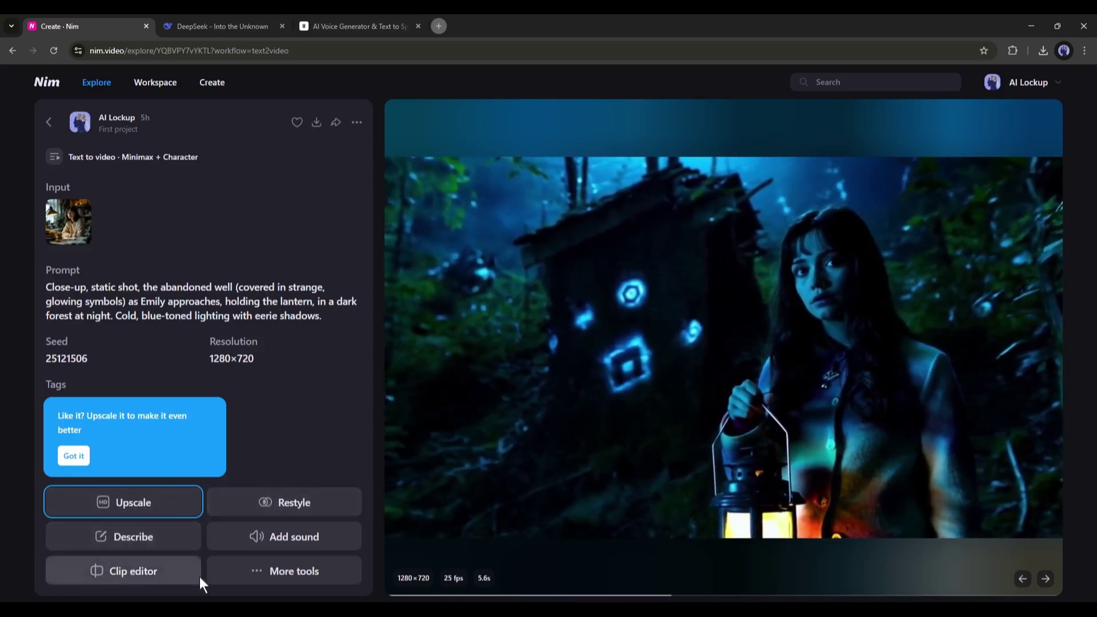
# Lip-sync the lantern-at-the-well clip to 'What have I done.wav' and play the result with sound.
pyautogui.click(258, 569)
pyautogui.click(259, 568)
pyautogui.click(259, 568)
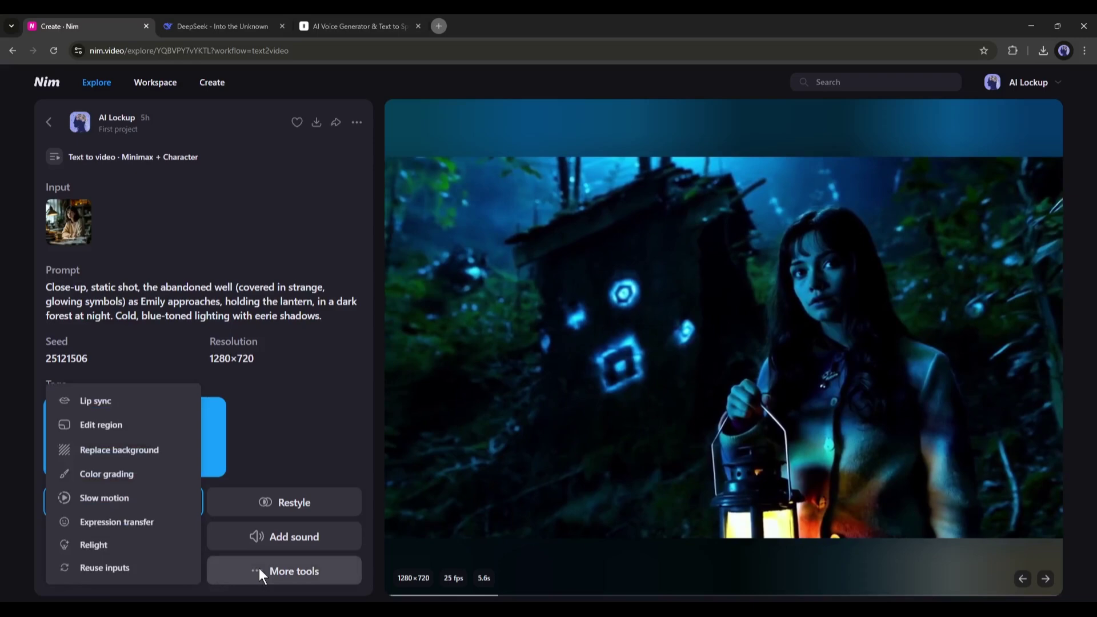
pyautogui.click(139, 410)
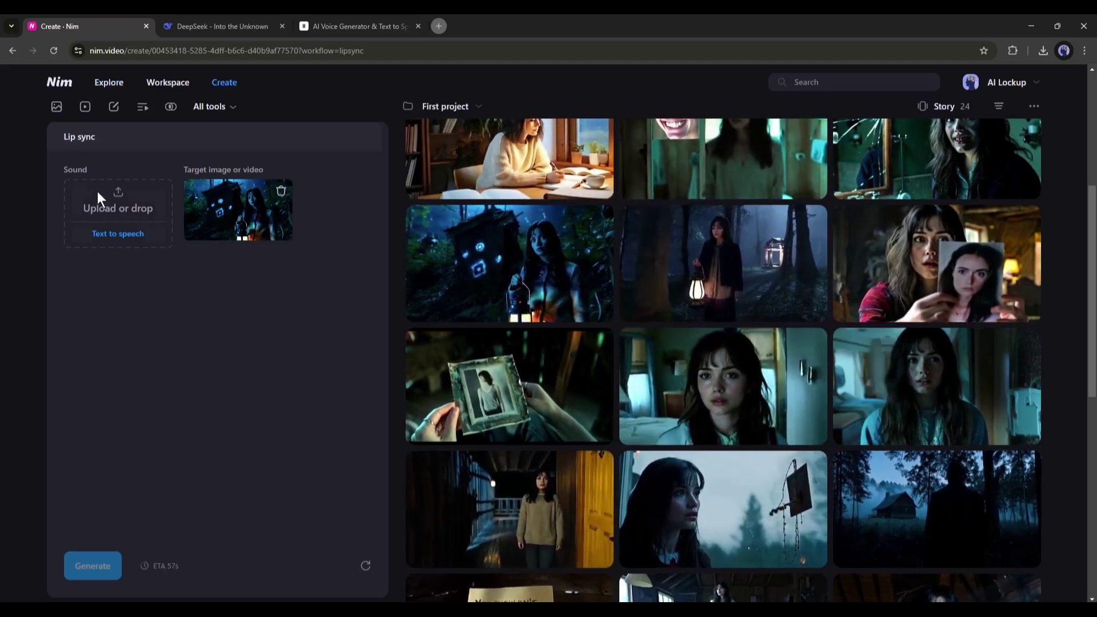
pyautogui.click(114, 205)
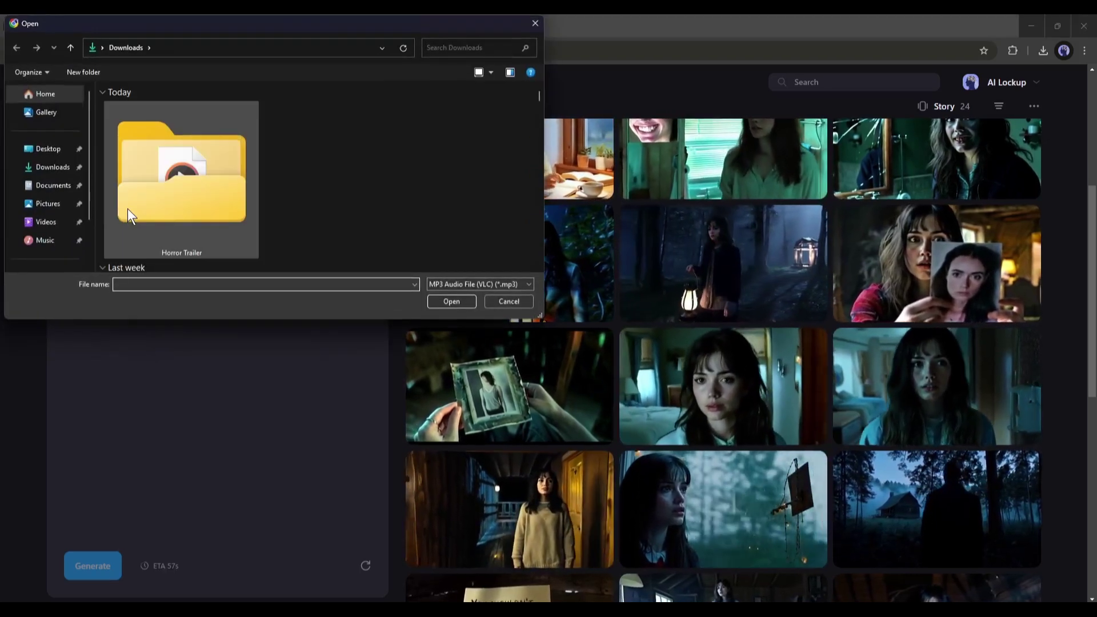
pyautogui.doubleClick(128, 210)
pyautogui.doubleClick(170, 170)
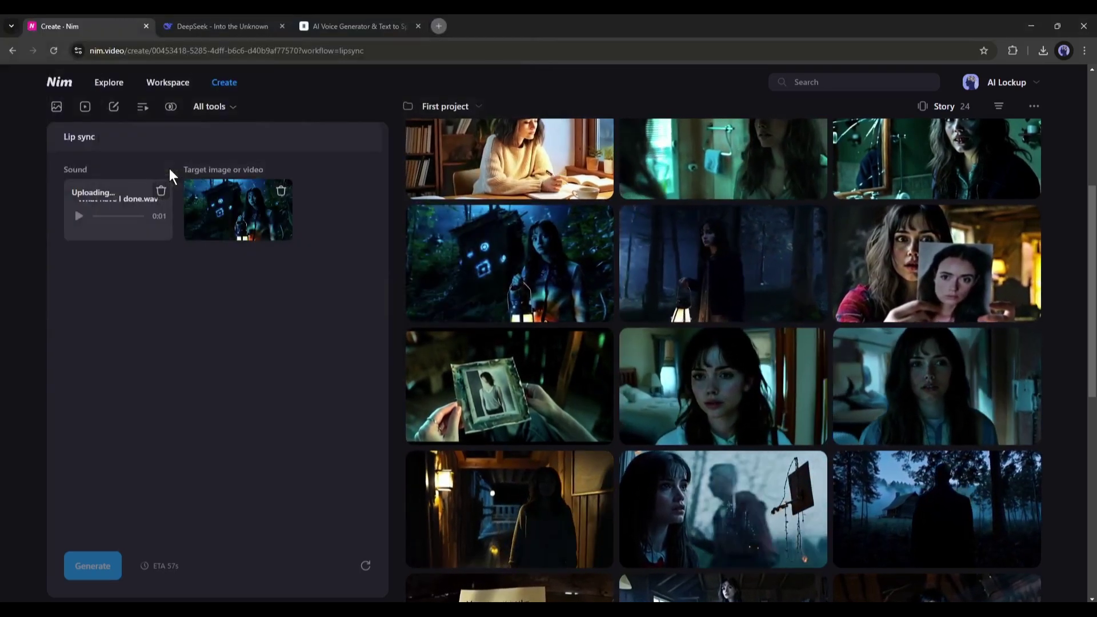
pyautogui.click(77, 216)
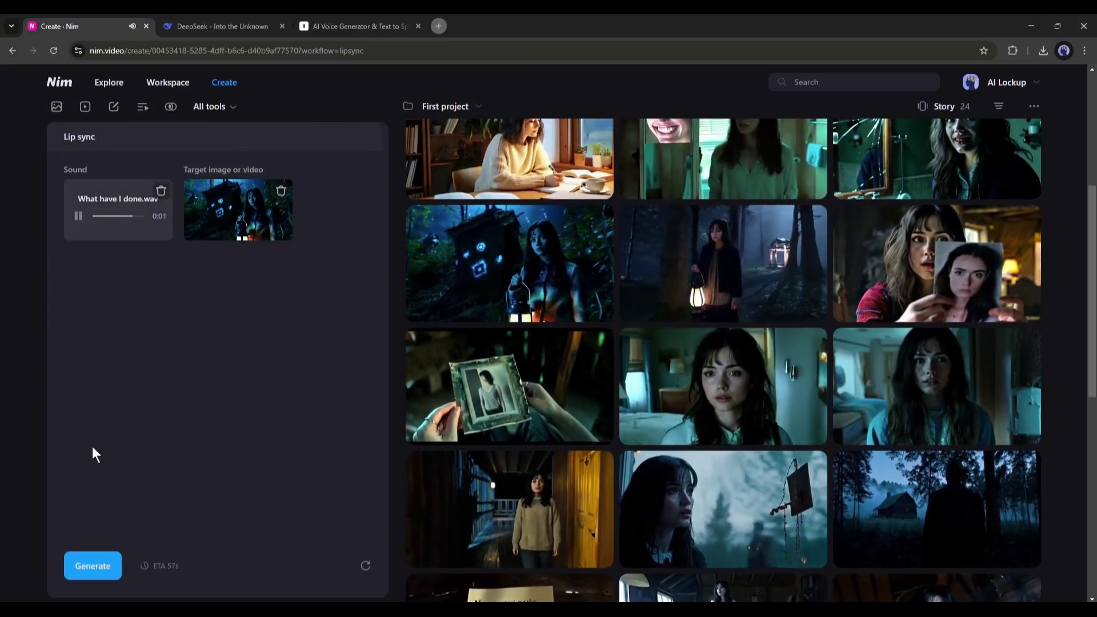
pyautogui.click(91, 565)
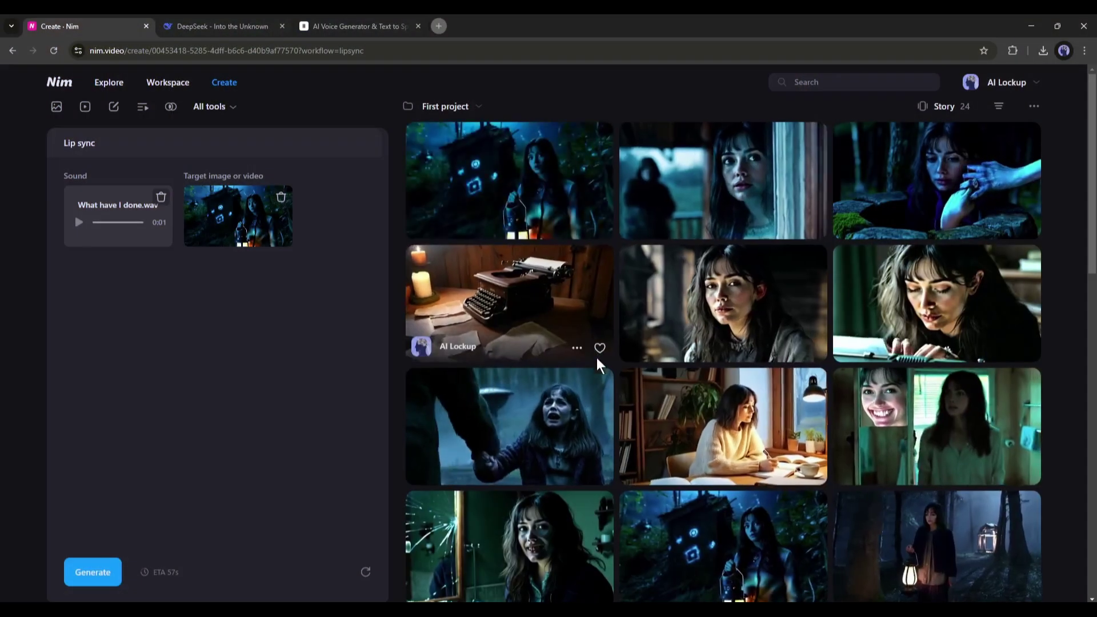
pyautogui.click(519, 173)
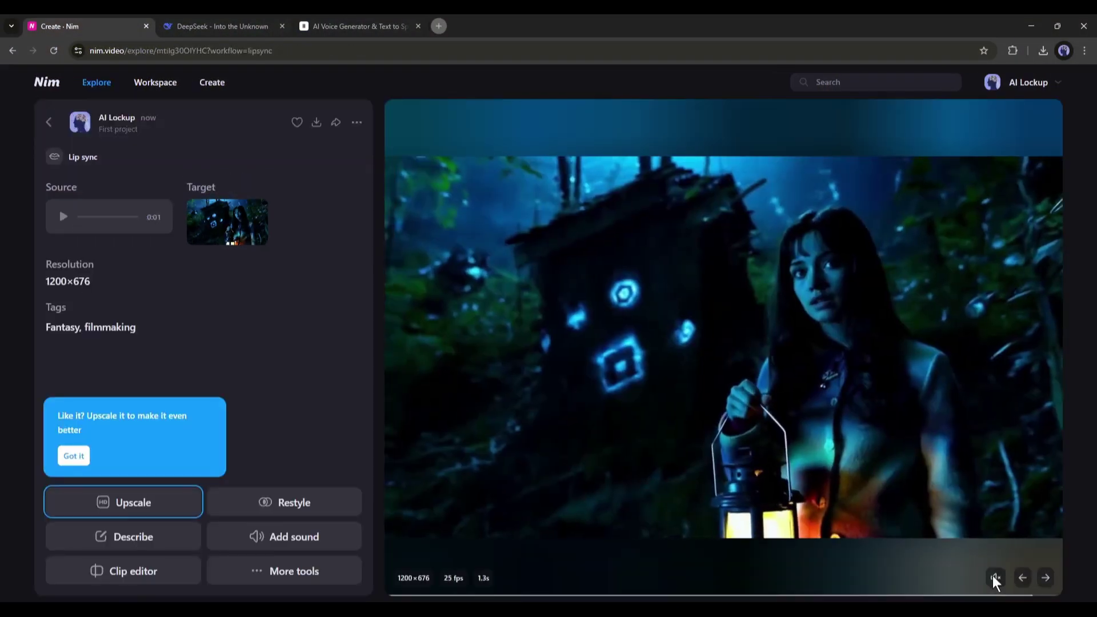
pyautogui.click(995, 578)
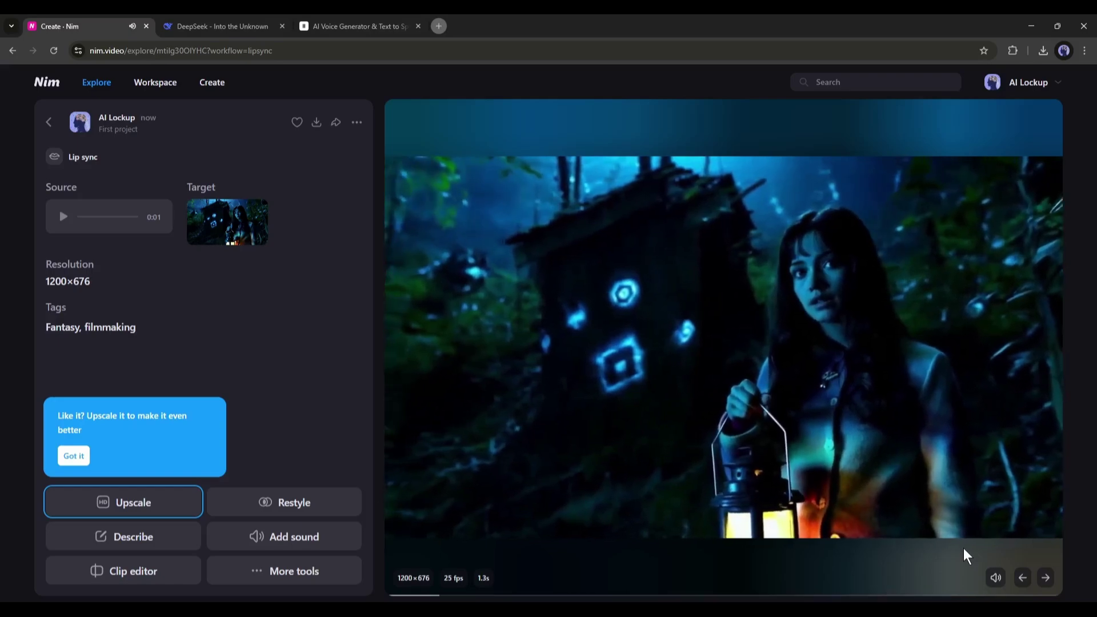
pyautogui.press('Escape')
# Lip-sync Emily's whispering close-up with its voiceover file and open the finished result.
pyautogui.click(596, 307)
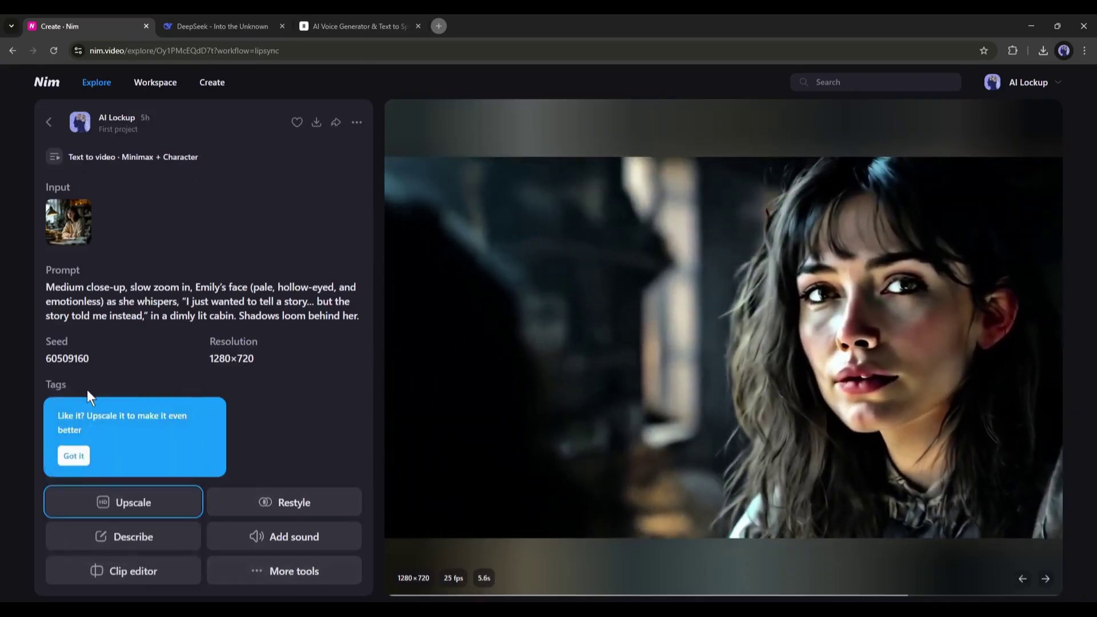
pyautogui.click(266, 572)
pyautogui.click(164, 190)
pyautogui.doubleClick(162, 208)
pyautogui.click(92, 572)
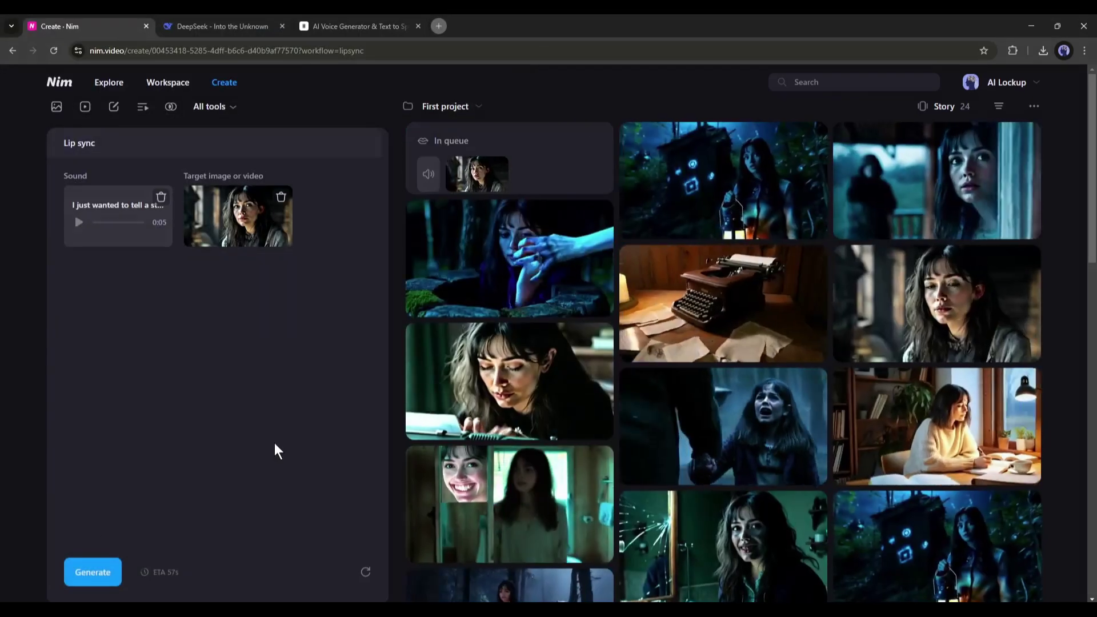
pyautogui.scroll(-5, 571, 343)
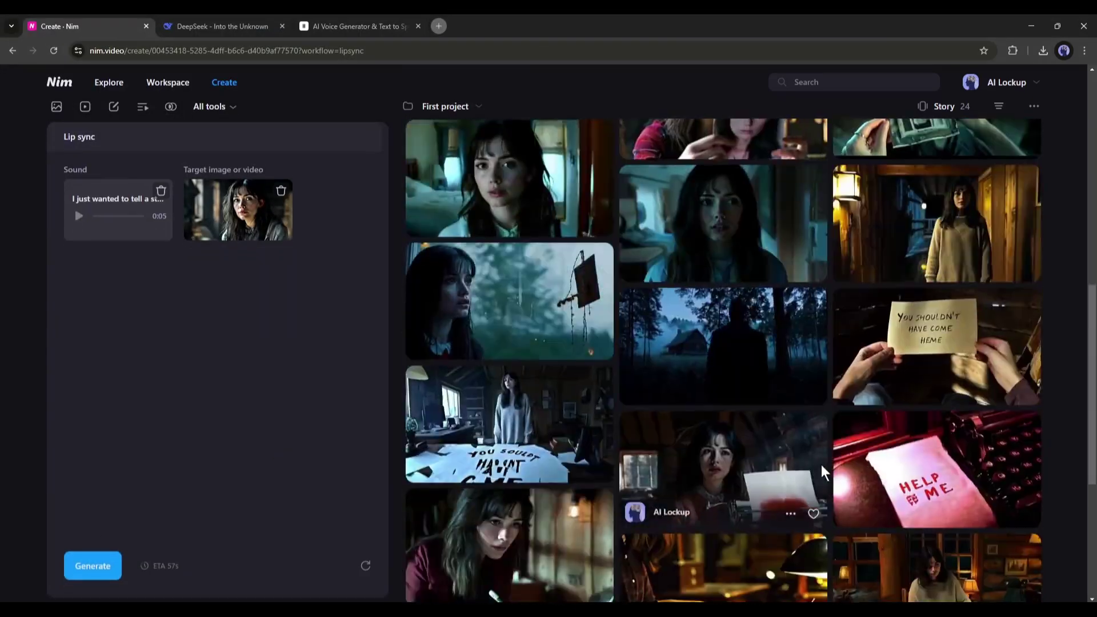
pyautogui.click(821, 465)
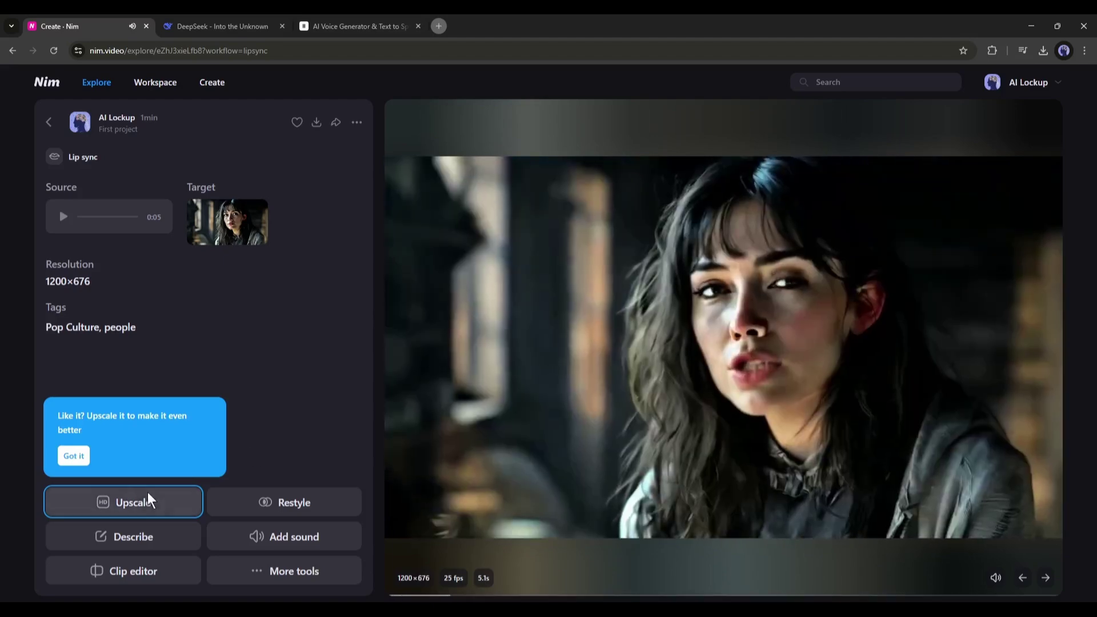
pyautogui.click(129, 502)
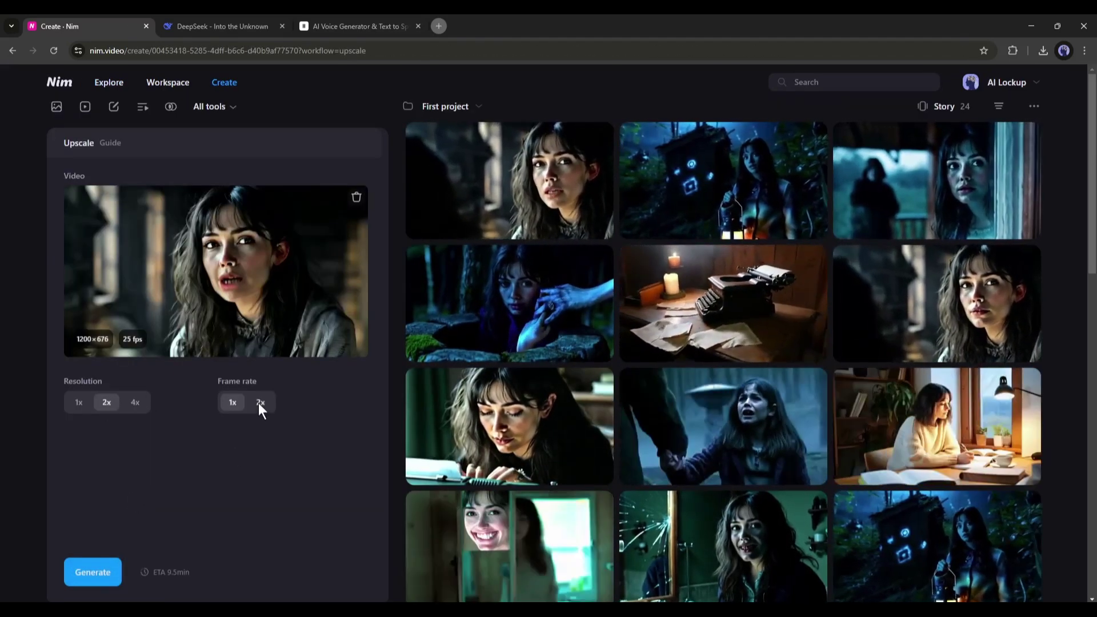
# Upscale the lip-synced clip at 2x with doubled frame rate, then browse the gallery.
pyautogui.click(260, 402)
pyautogui.click(92, 572)
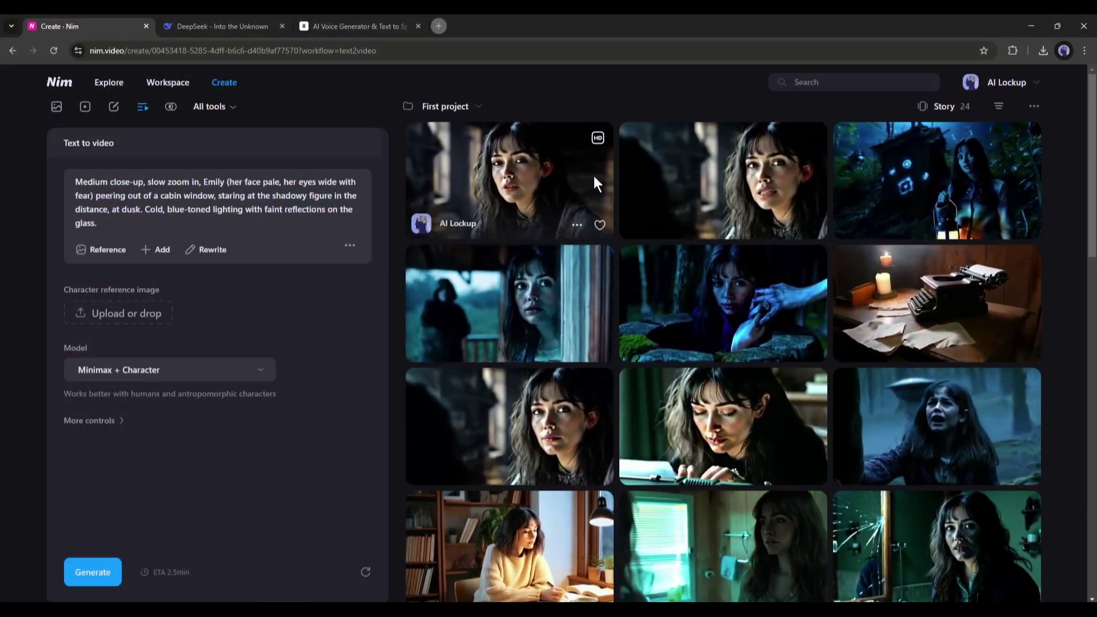
pyautogui.scroll(-15, 762, 286)
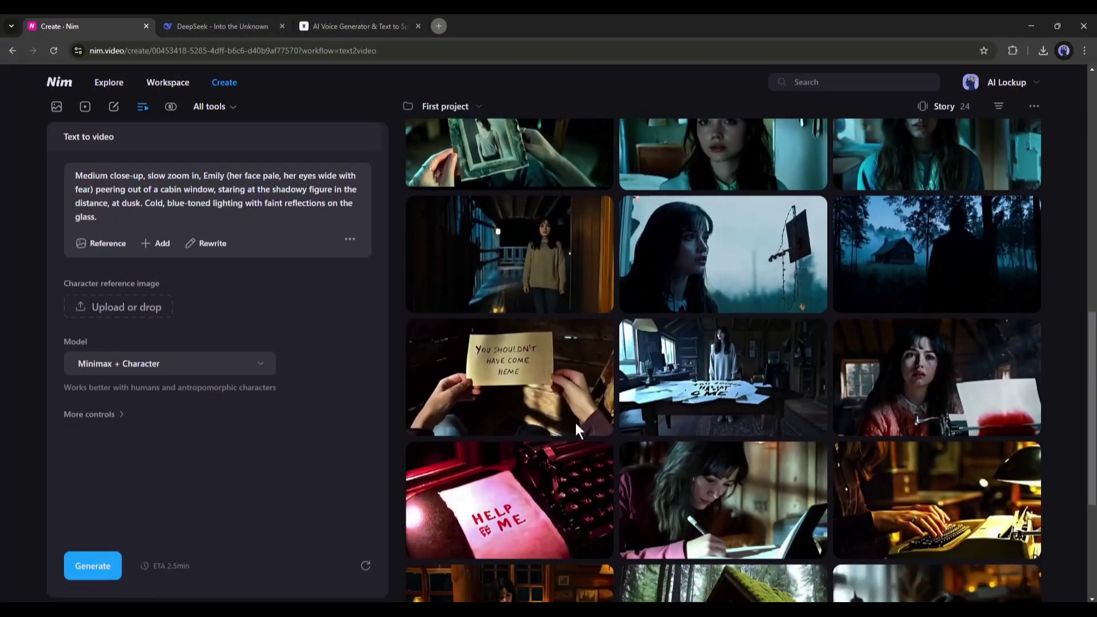
pyautogui.scroll(-3, 576, 424)
pyautogui.scroll(-1, 561, 447)
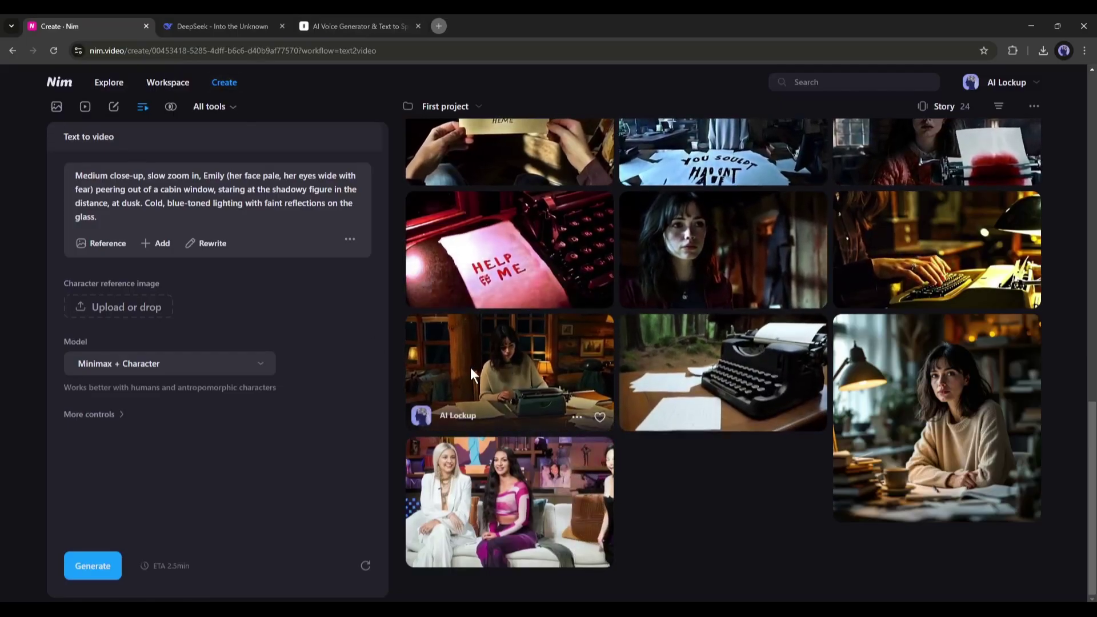
pyautogui.scroll(6, 471, 374)
pyautogui.scroll(5, 471, 368)
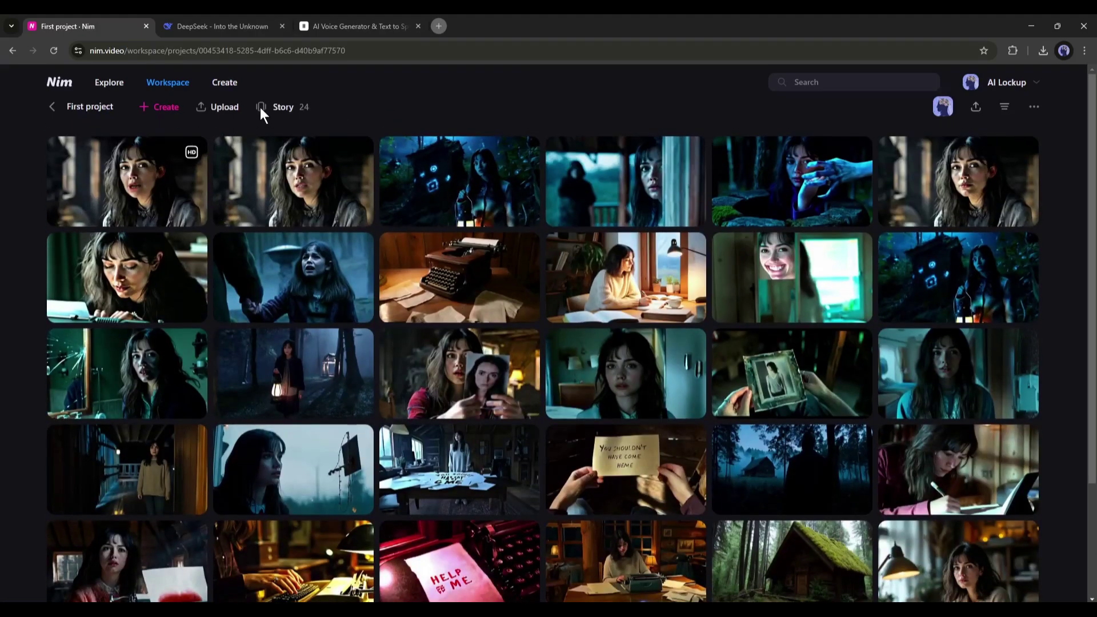
# Add the HELP ME, misty cabin, writer typing, frightened face and dark creature clips to the story.
pyautogui.click(269, 109)
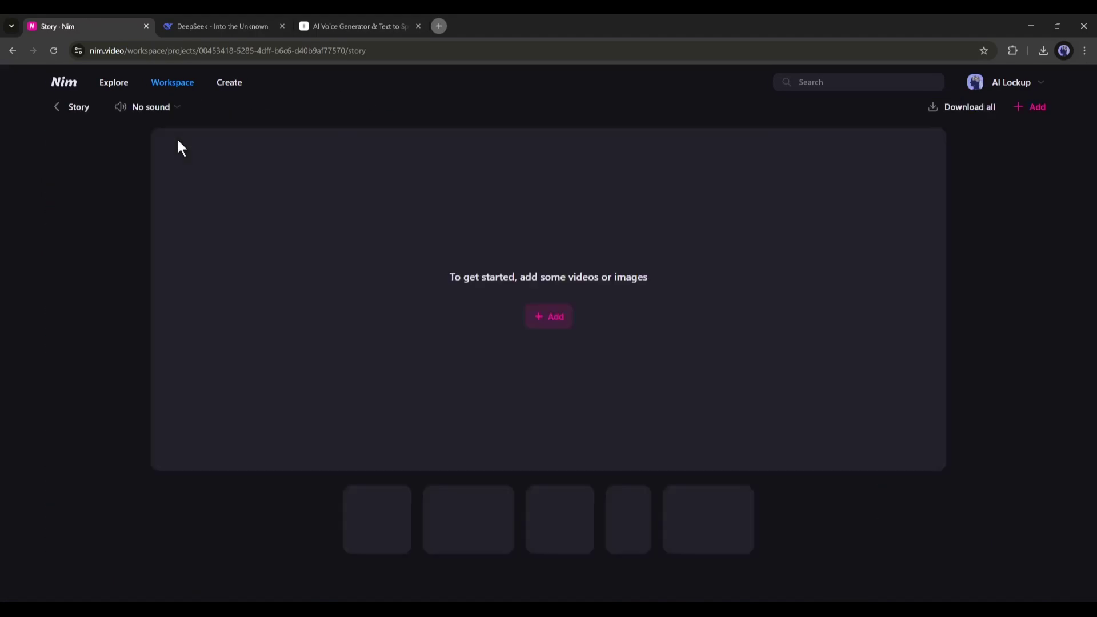
pyautogui.click(546, 317)
pyautogui.click(192, 199)
pyautogui.click(358, 199)
pyautogui.click(524, 199)
pyautogui.click(690, 199)
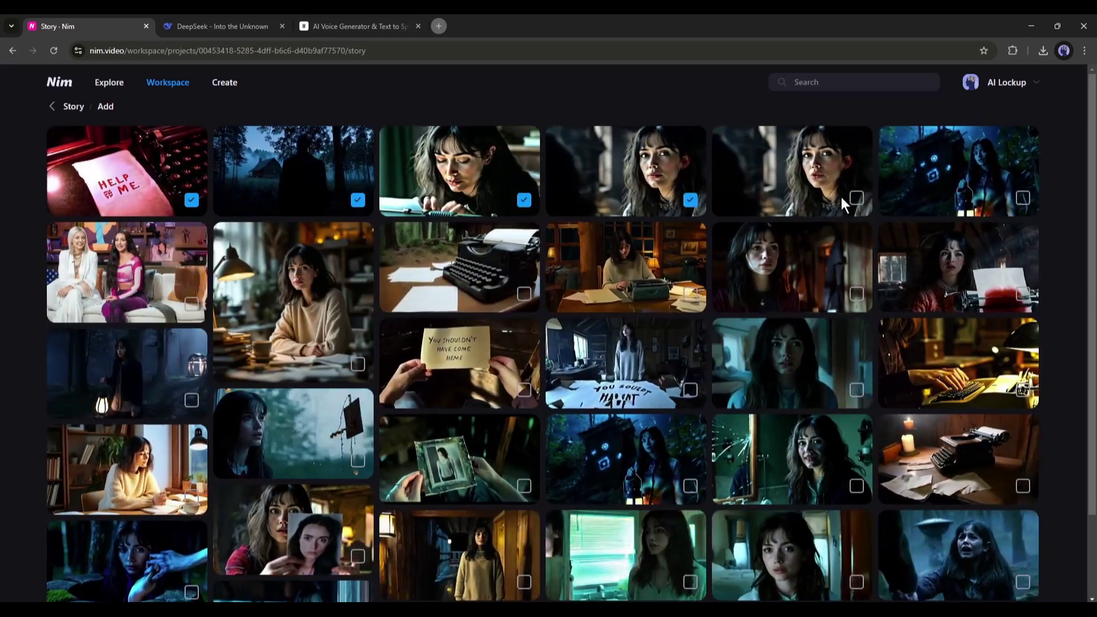
pyautogui.click(1023, 199)
pyautogui.click(74, 106)
# Preview the story clips, playing and pausing the HELP ME shot.
pyautogui.click(125, 566)
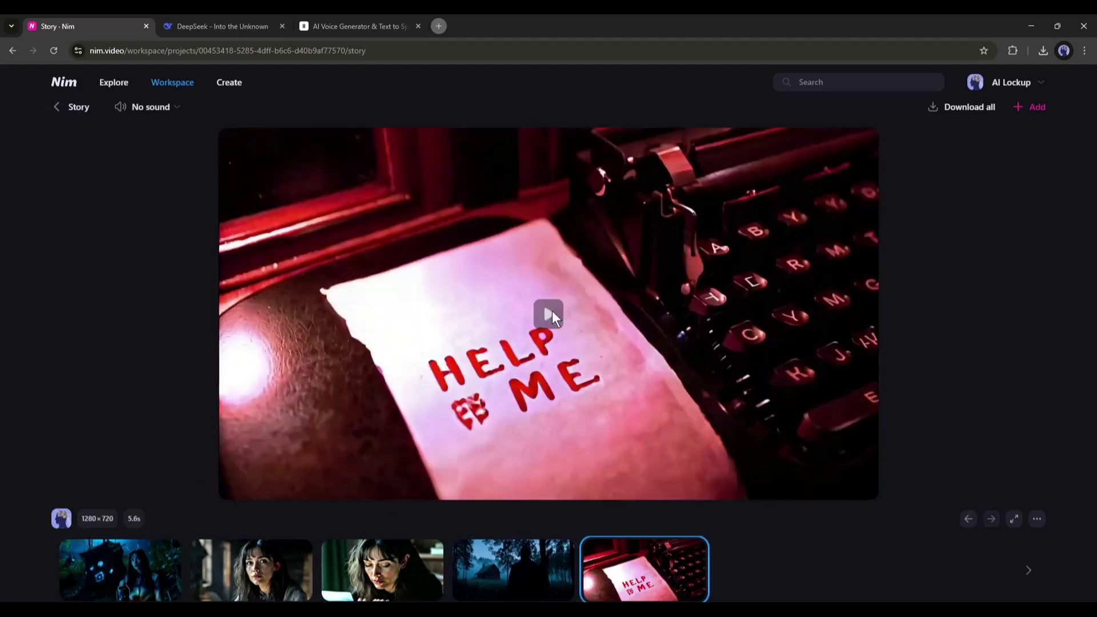
pyautogui.click(552, 314)
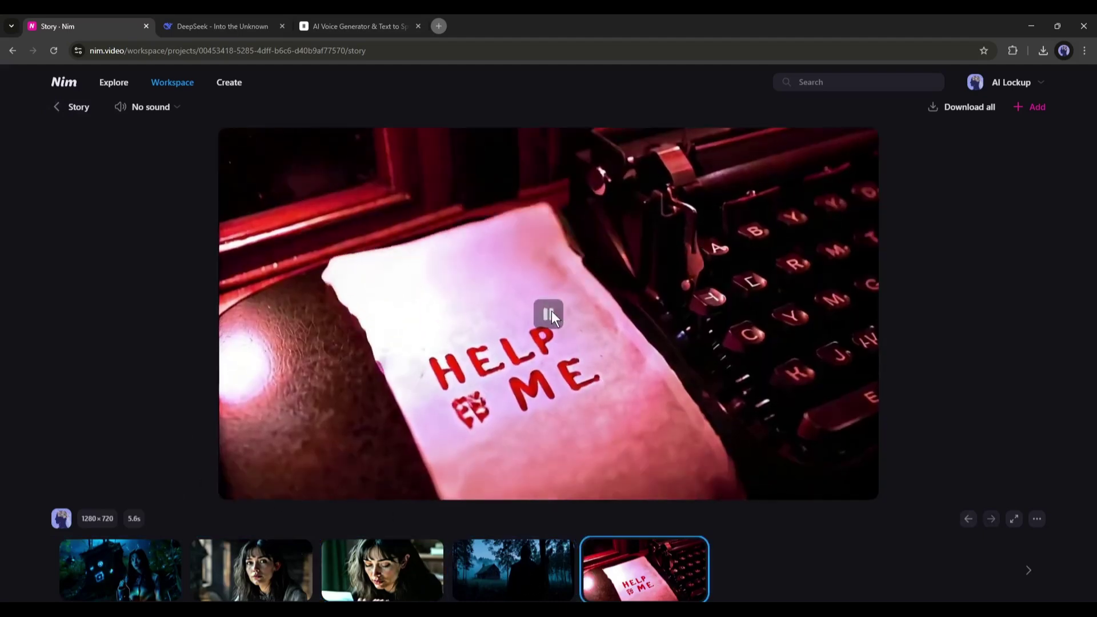
pyautogui.click(547, 314)
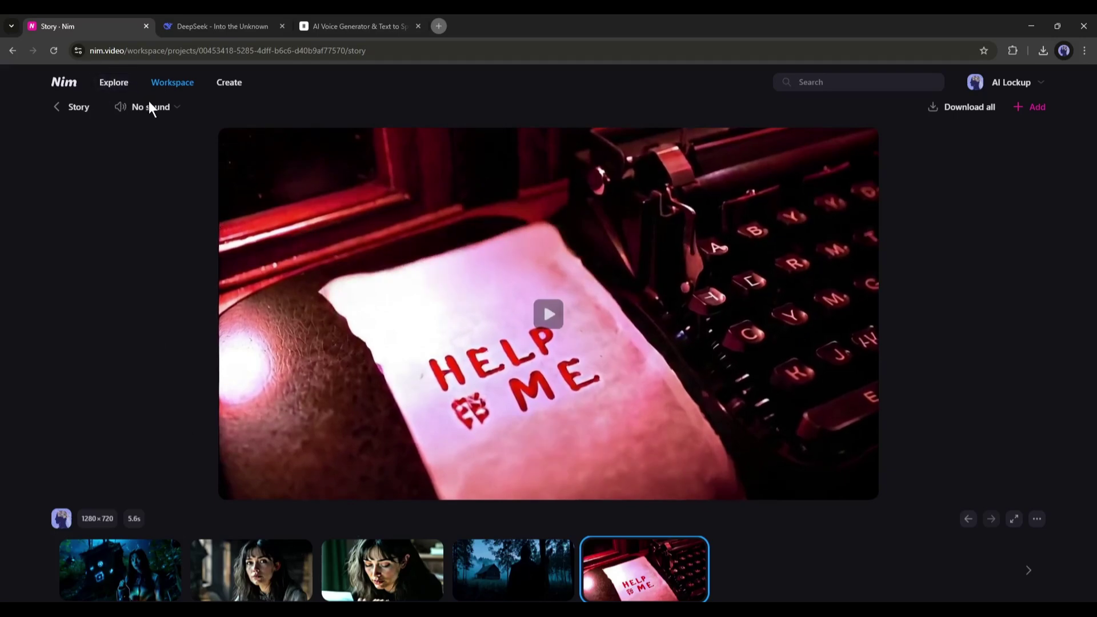
pyautogui.click(353, 26)
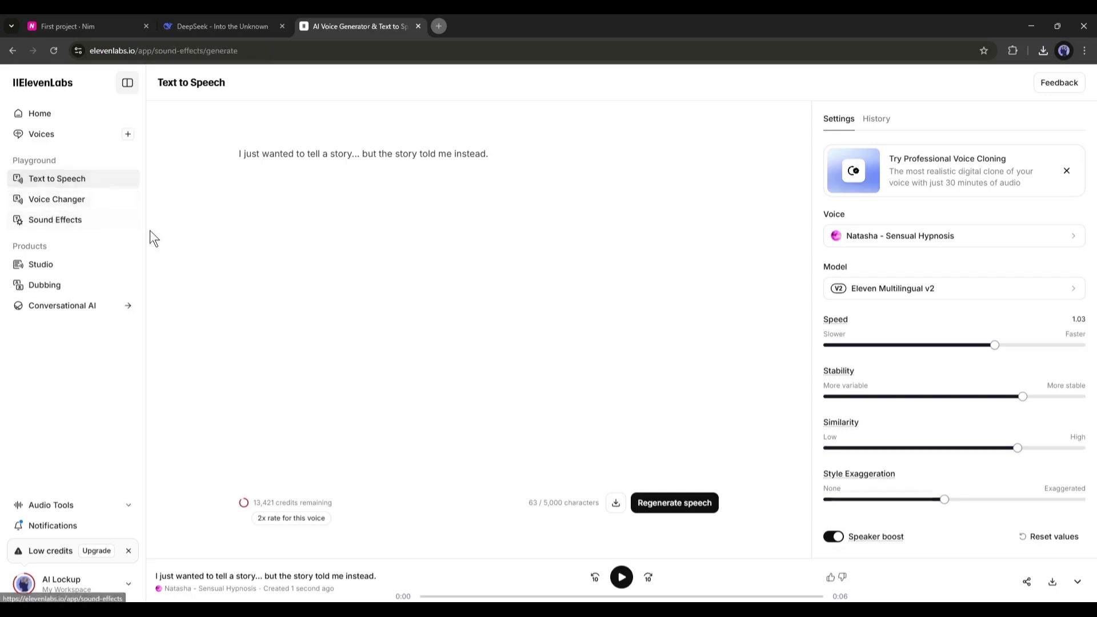
# Generate 'old type writer' sound effects and download the fourth generation.
pyautogui.click(60, 219)
pyautogui.tripleClick(537, 174)
pyautogui.write('type writing')
pyautogui.press('BackSpace')
pyautogui.press('BackSpace')
pyautogui.press('BackSpace')
pyautogui.press('BackSpace')
pyautogui.write('er')
pyautogui.press('Home')
pyautogui.write('old')
pyautogui.click(750, 197)
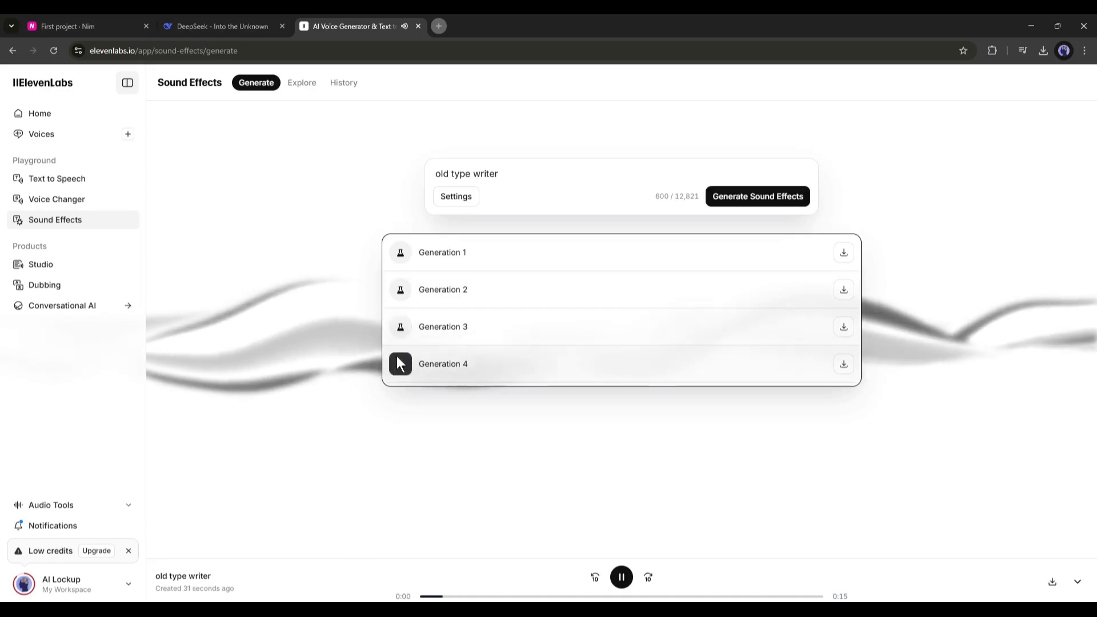
pyautogui.click(844, 364)
# Generate 'Dark tense' sound effects and play the first generation.
pyautogui.click(218, 18)
pyautogui.hotkey('ctrl', 'Tab')
pyautogui.tripleClick(500, 176)
pyautogui.write('Dark tense')
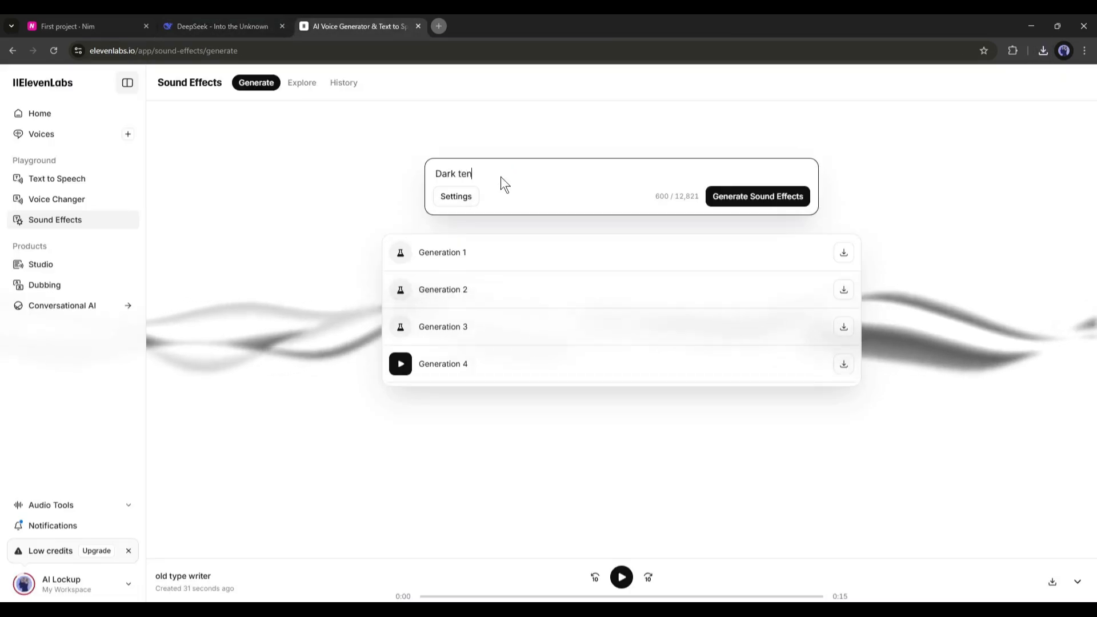
pyautogui.press('Return')
pyautogui.click(400, 252)
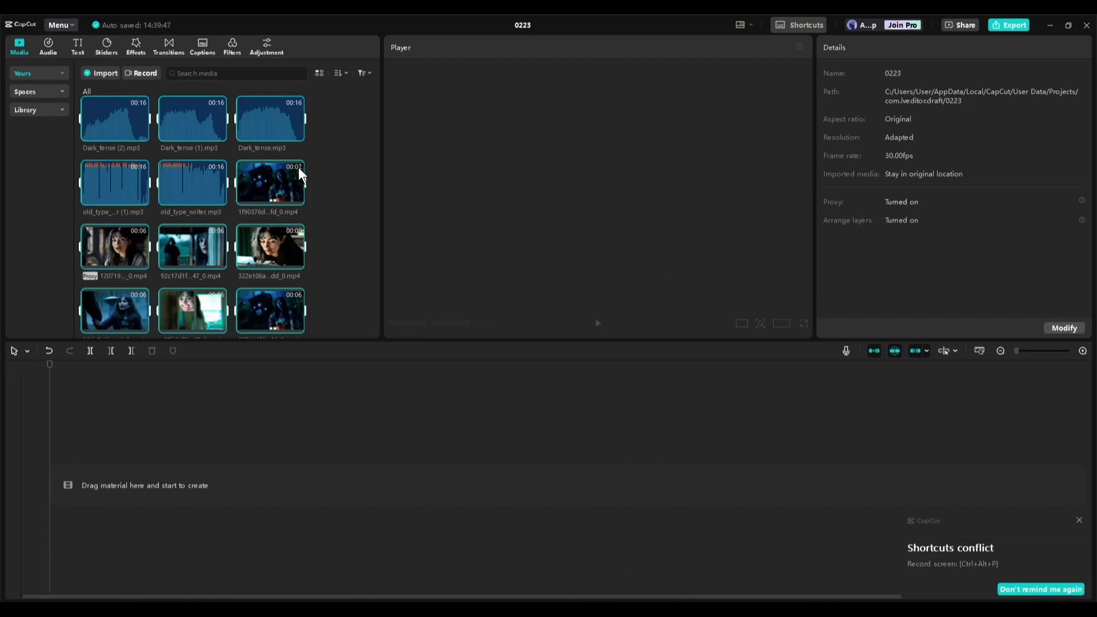
# Place the moss-covered cabin clip, another scene clip and six voice-line recordings on the timeline.
pyautogui.scroll(-5, 193, 257)
pyautogui.moveTo(193, 296); pyautogui.dragTo(201, 424)
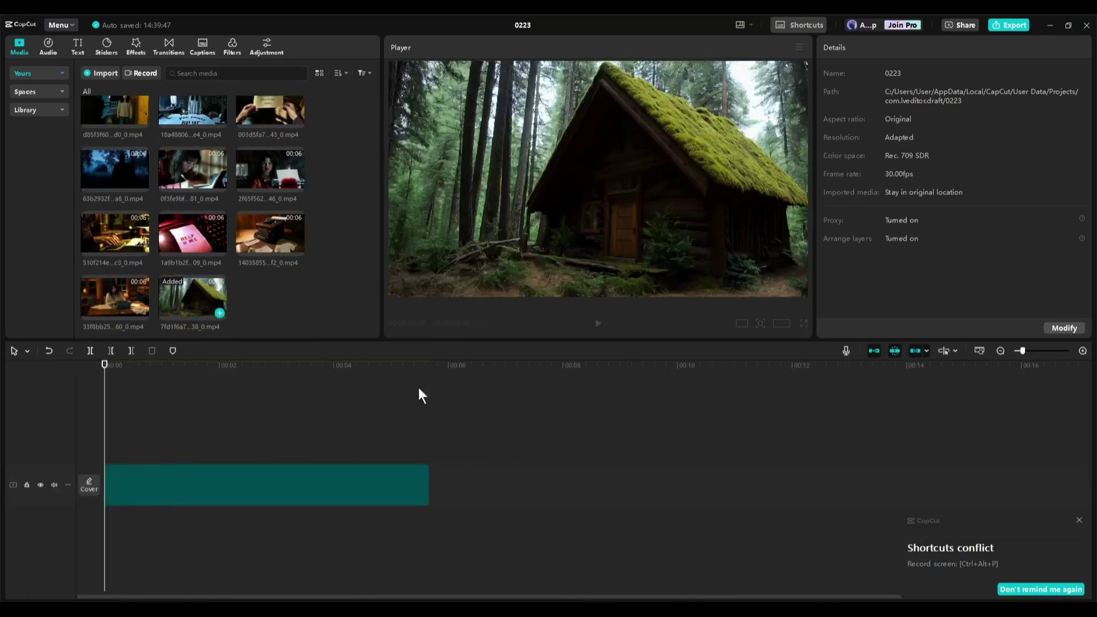
pyautogui.moveTo(97, 306); pyautogui.dragTo(760, 486)
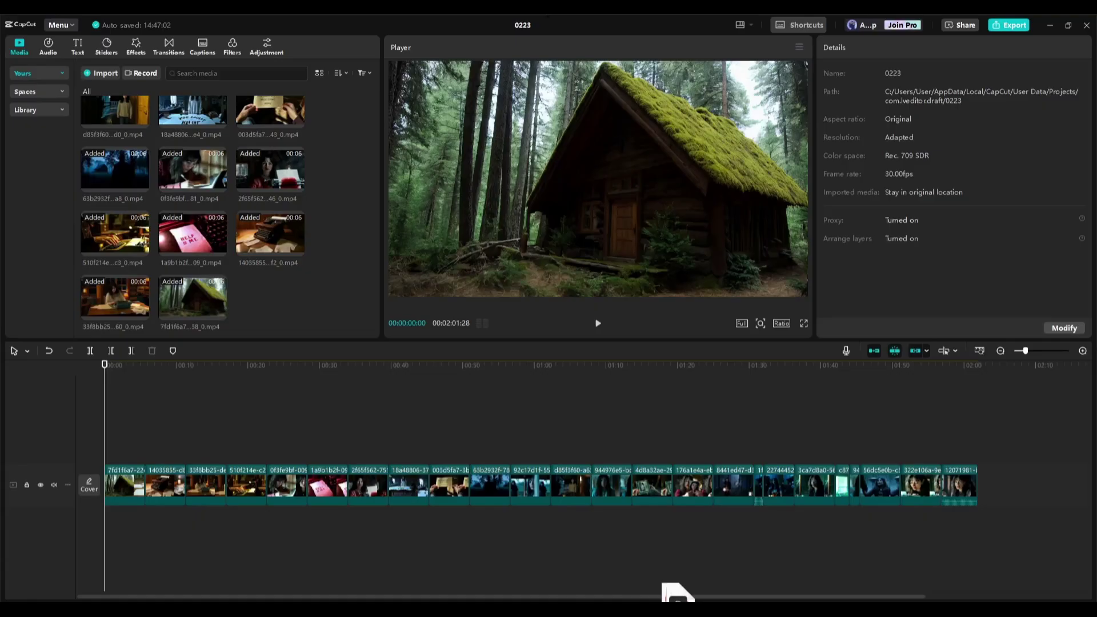
pyautogui.moveTo(674, 588); pyautogui.dragTo(379, 543)
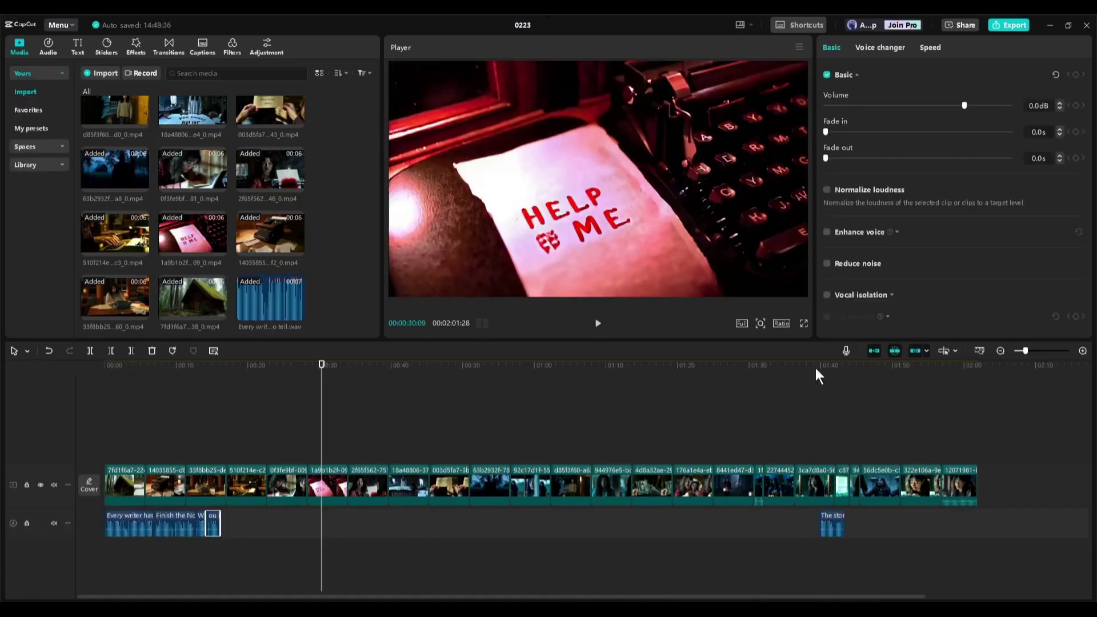
# Move the first voice line near the start and Finish the Novel.wav earlier, then play the edit.
pyautogui.moveTo(1026, 351); pyautogui.dragTo(1029, 351)
pyautogui.moveTo(191, 520); pyautogui.dragTo(166, 521)
pyautogui.click(129, 369)
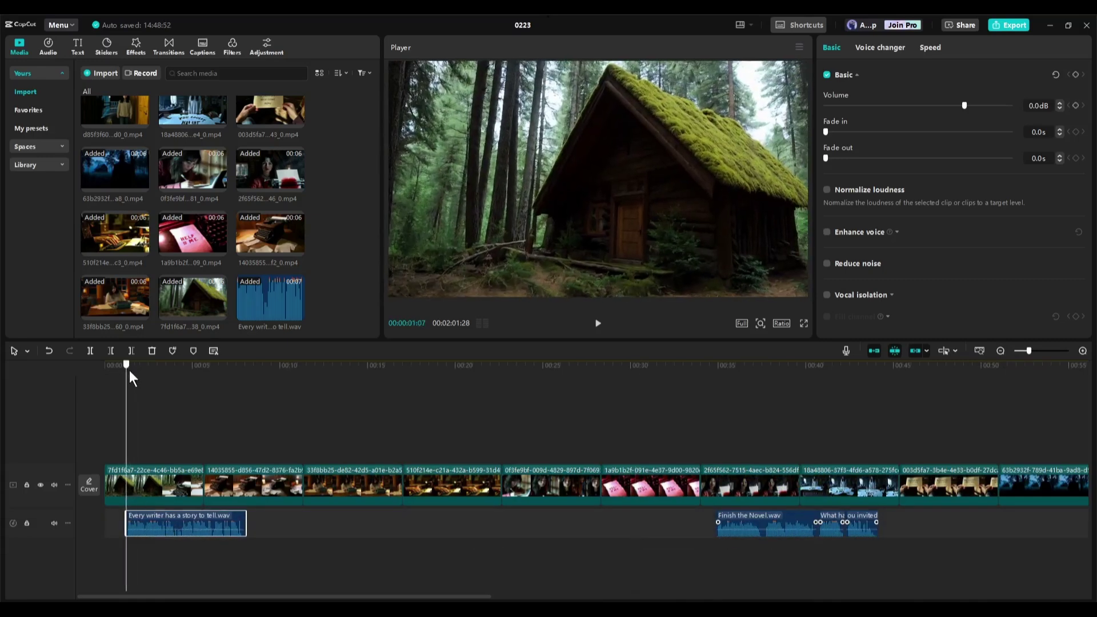
pyautogui.click(131, 351)
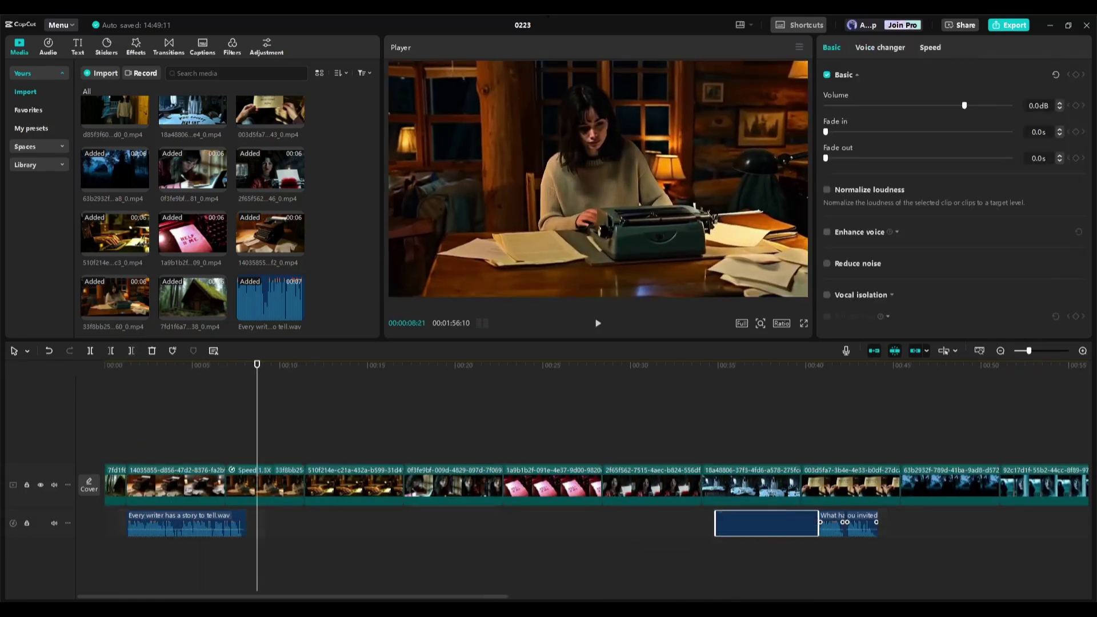
pyautogui.moveTo(766, 522); pyautogui.dragTo(311, 523)
pyautogui.press('space')
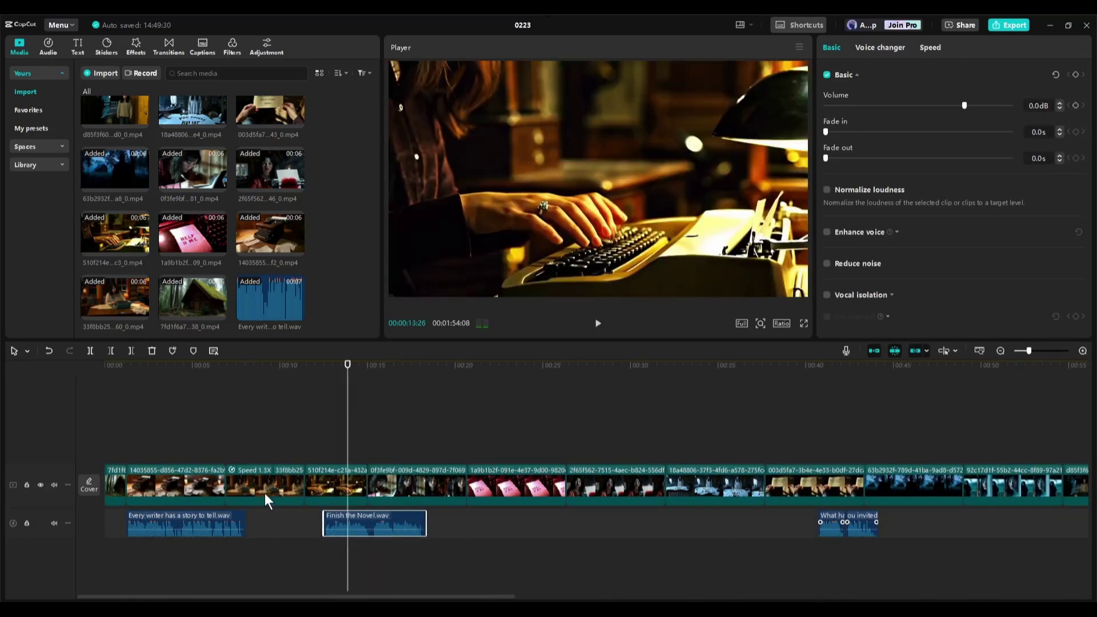
pyautogui.click(293, 387)
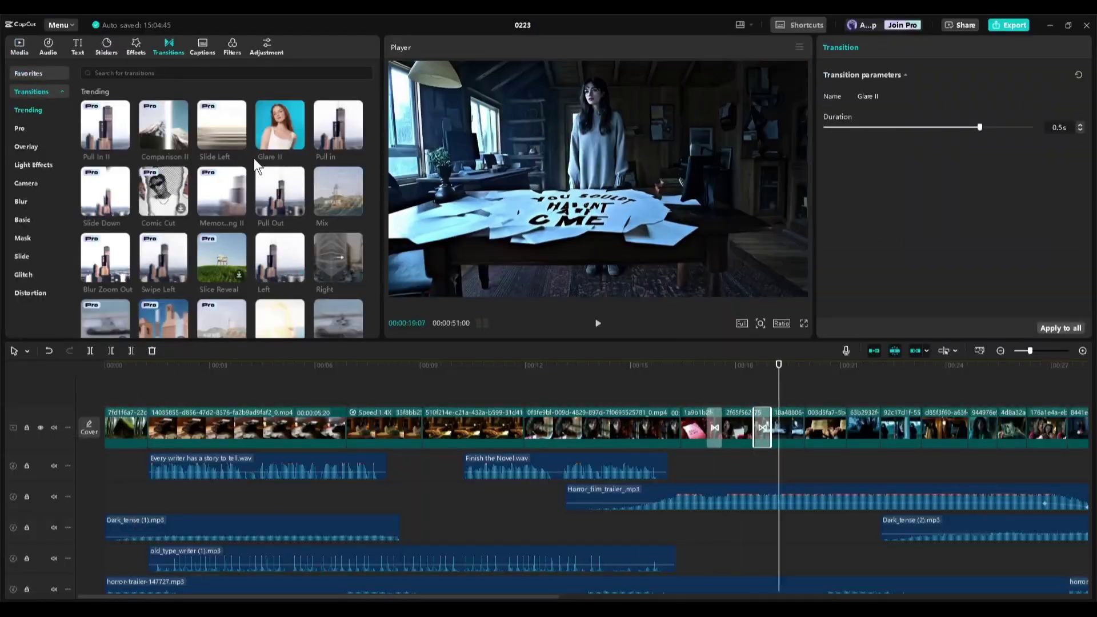
# Apply the Glare II transition between clips and bring up the 1080P mp4 export settings.
pyautogui.click(26, 183)
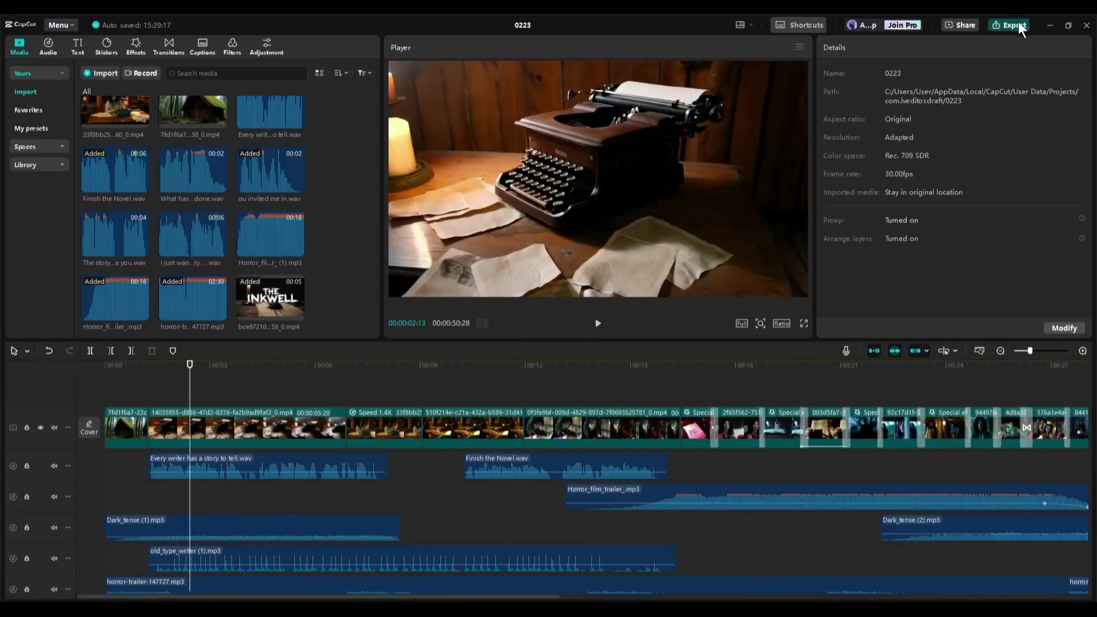
pyautogui.click(1012, 25)
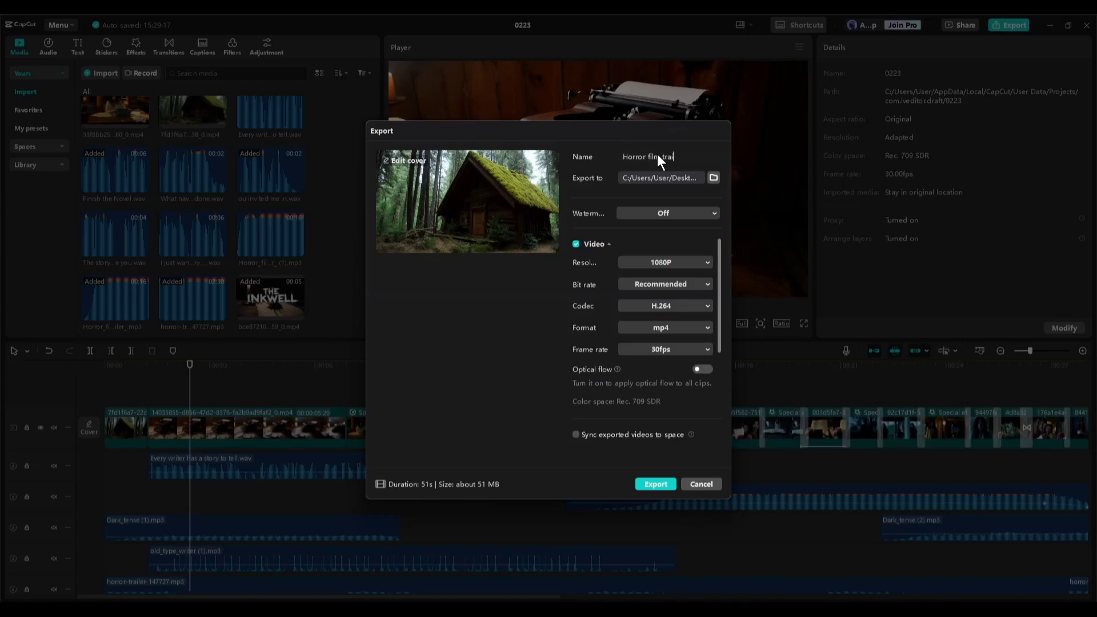
# Confirm the file name and start exporting the trailer without a watermark.
pyautogui.press('Return')
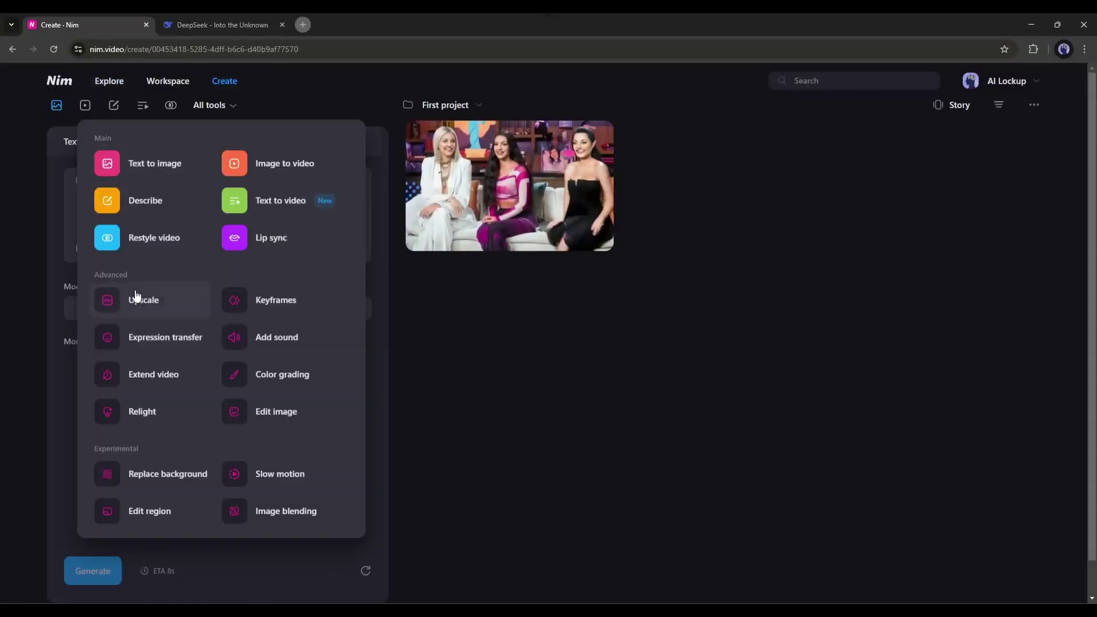
# Paste the character description from the DeepSeek chat into Nim's empty Text to image prompt.
pyautogui.click(217, 24)
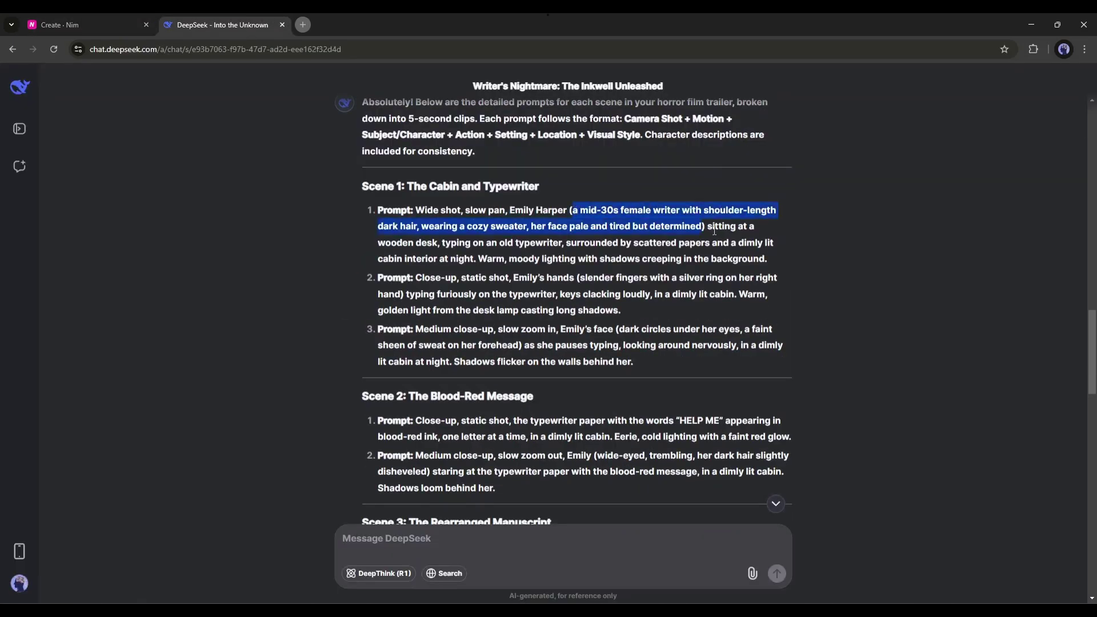
pyautogui.click(86, 24)
pyautogui.click(172, 191)
pyautogui.write('a mid-30s female writer with shoulder-length dark hair, wearing a cozy sweater, her face pale and tired but determined')
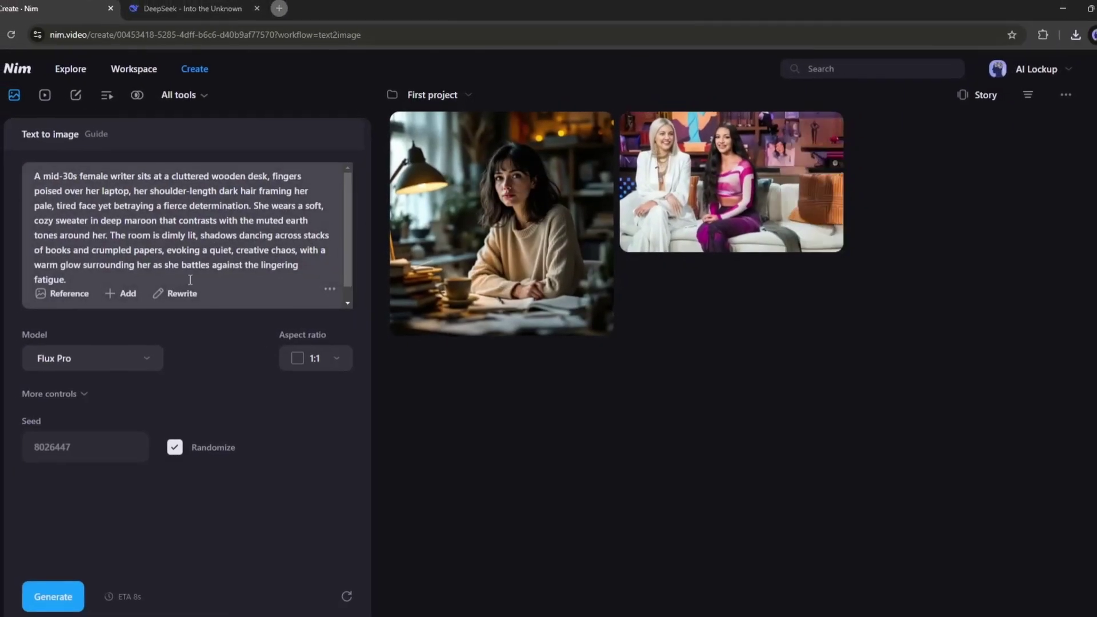
# Switch to Text to video with the cabin scene description and select the Minimax model.
pyautogui.click(184, 95)
pyautogui.click(264, 201)
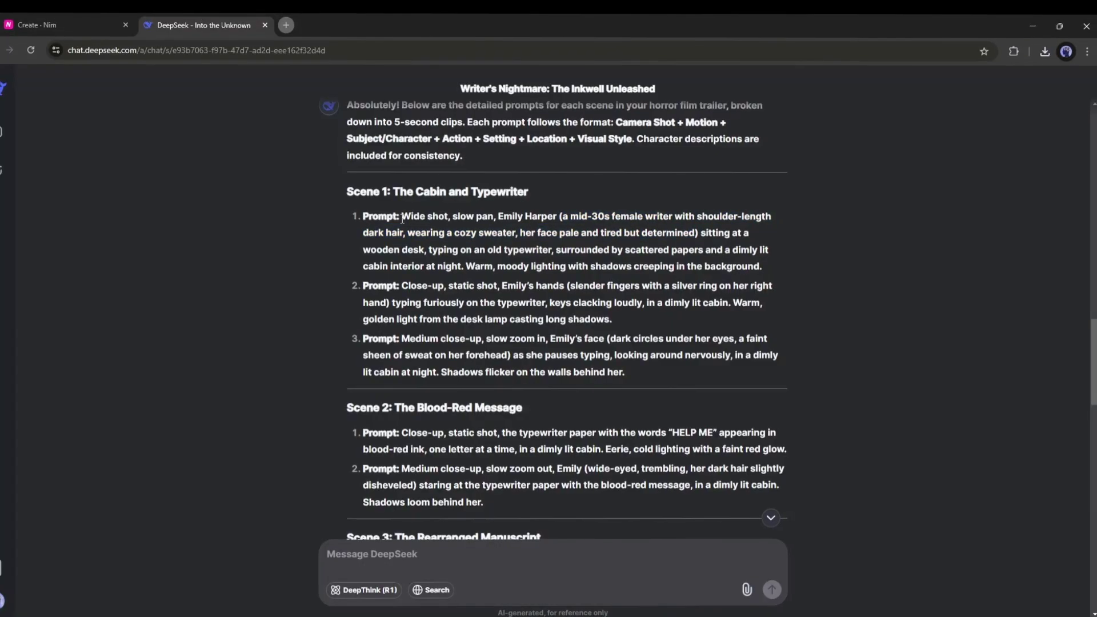
pyautogui.moveTo(430, 225); pyautogui.dragTo(479, 226)
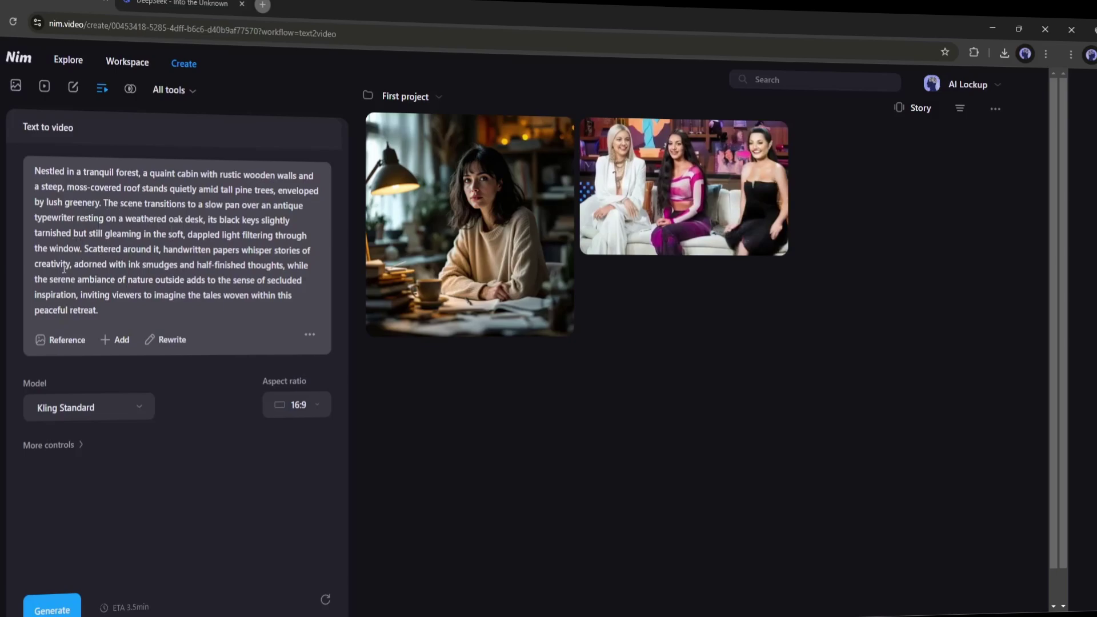
pyautogui.click(88, 407)
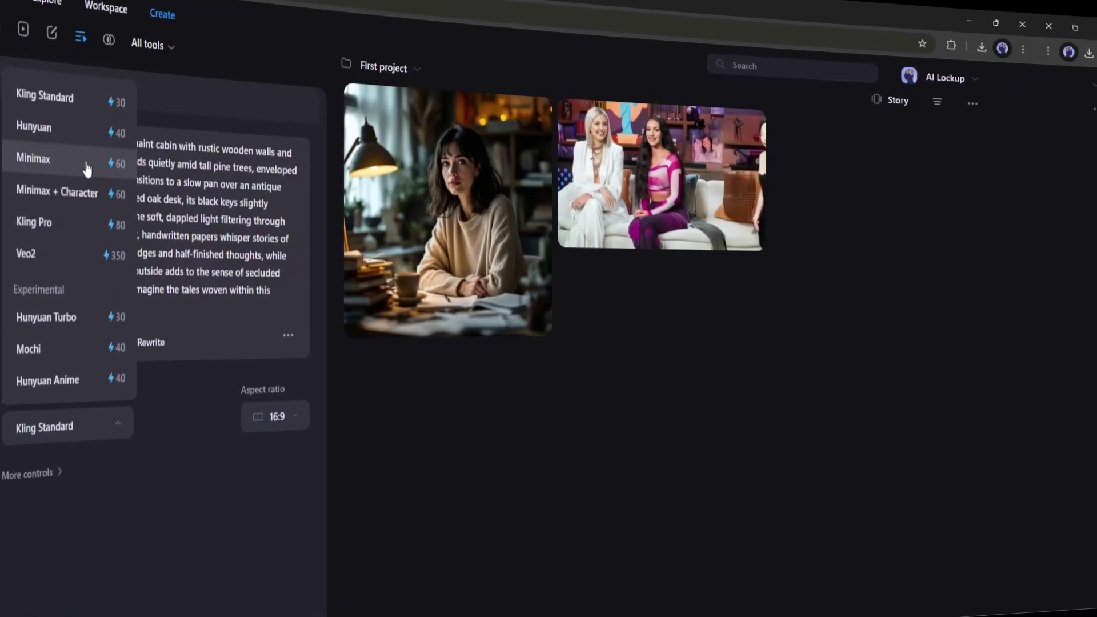